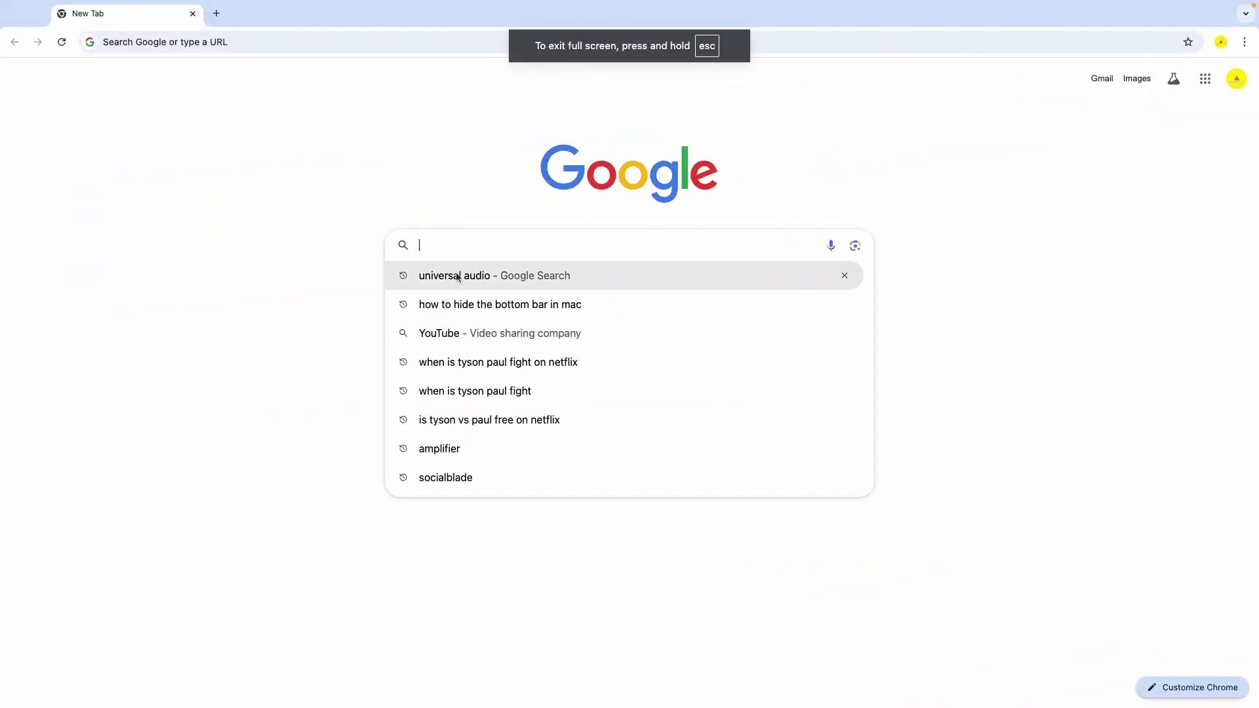
# Find uaudio.com and download the macOS UA Connect installer from the Apollo & UAD software downloads.
pyautogui.click(458, 275)
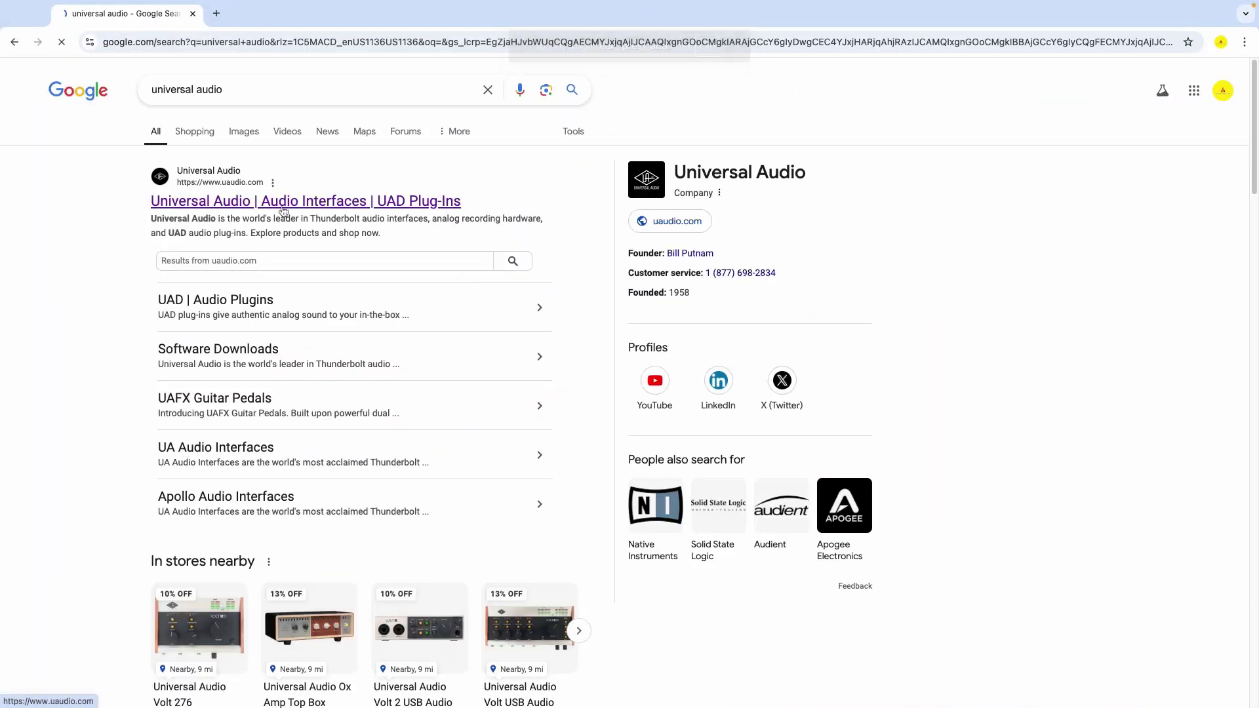
pyautogui.click(279, 202)
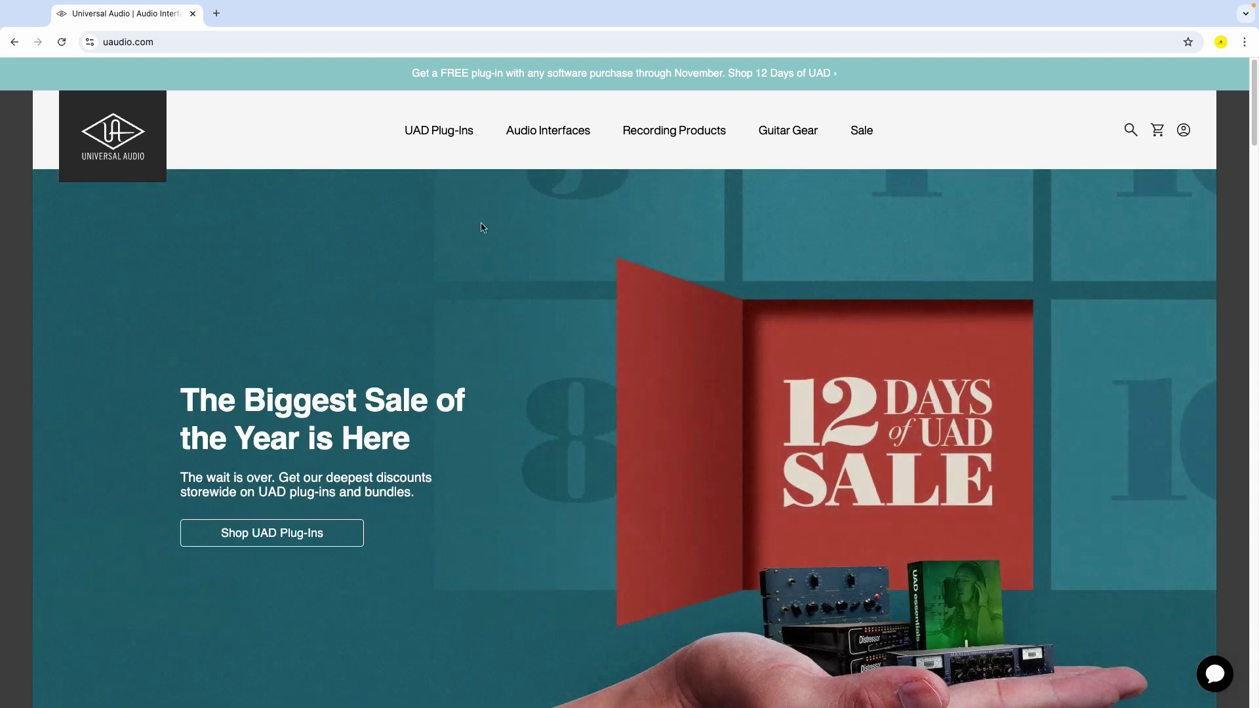
pyautogui.moveTo(518, 131)
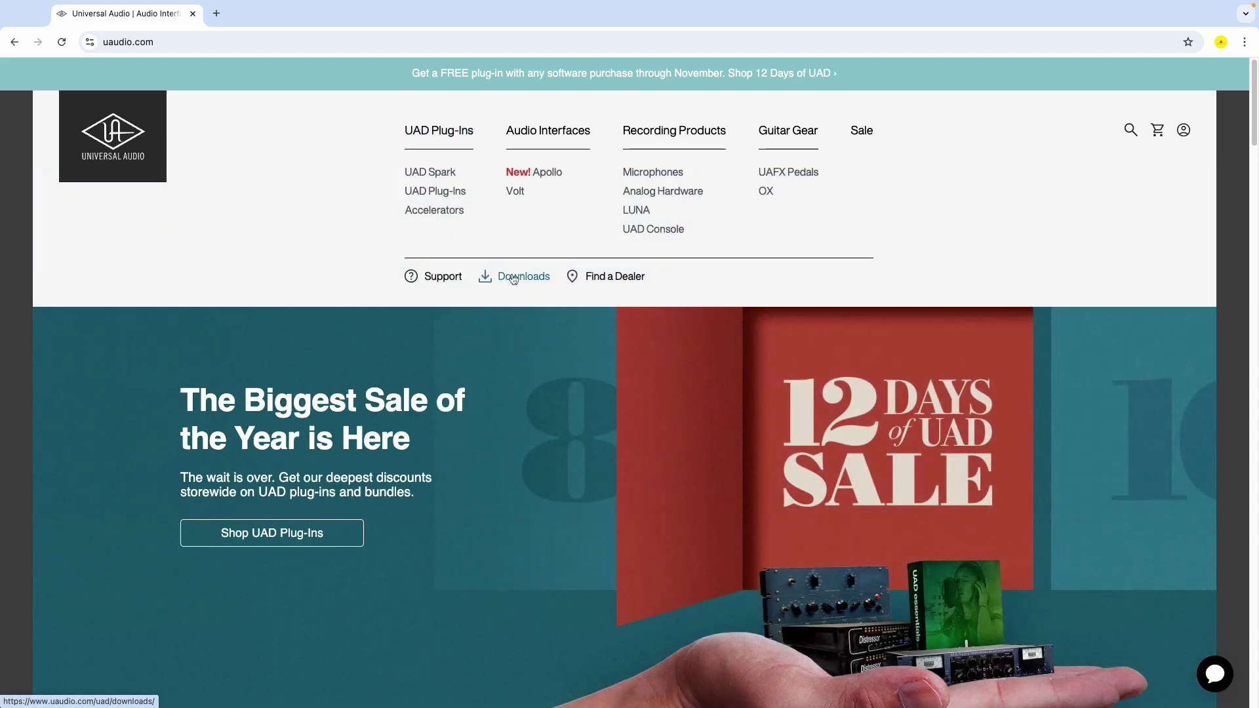
pyautogui.click(513, 279)
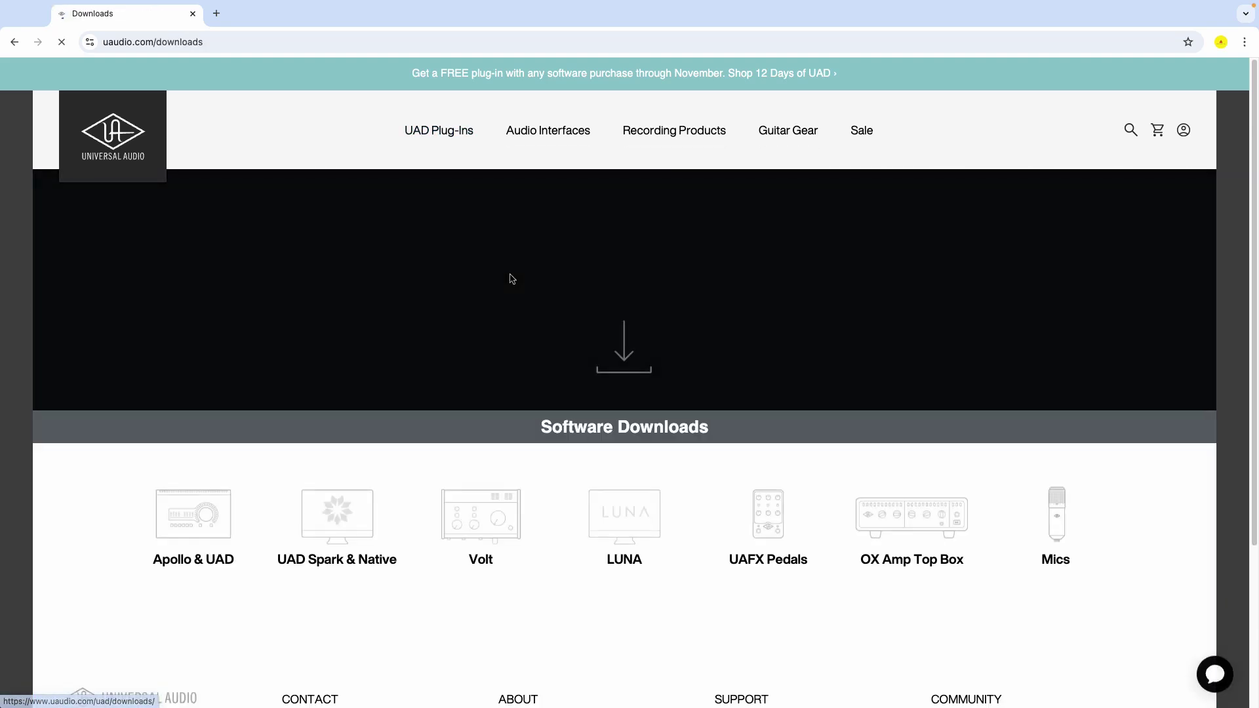
pyautogui.scroll(-3, 475, 397)
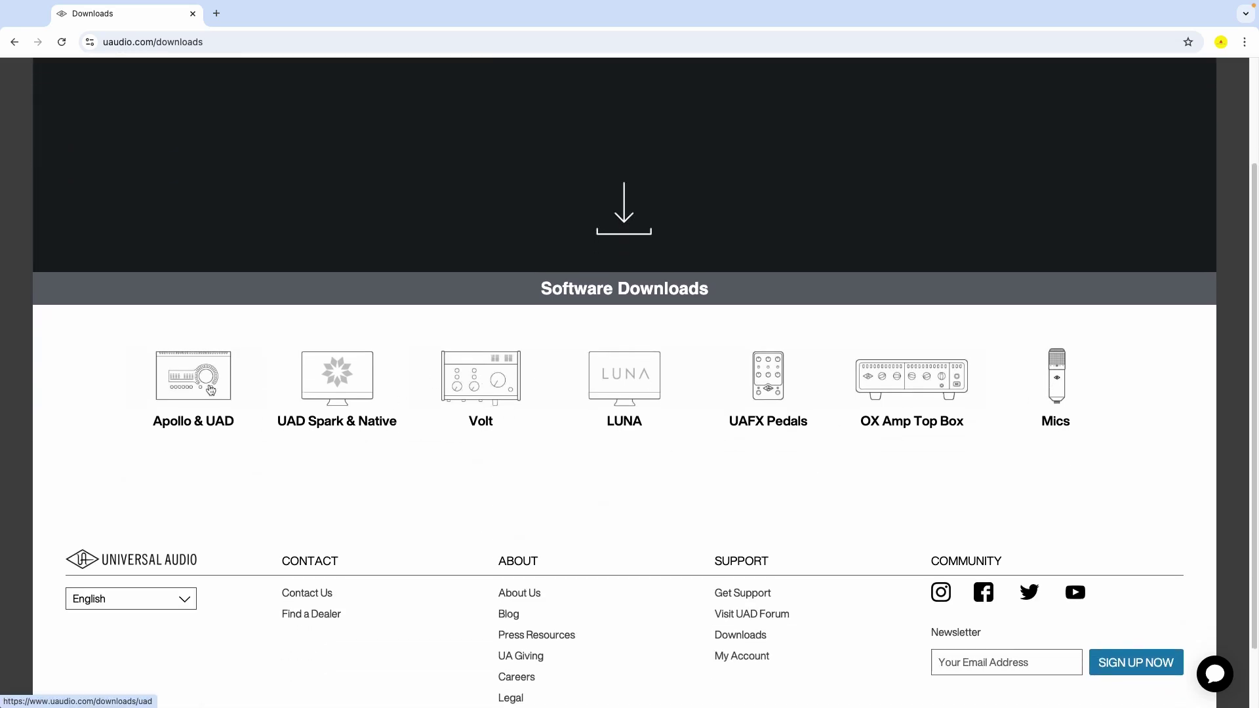
pyautogui.click(181, 381)
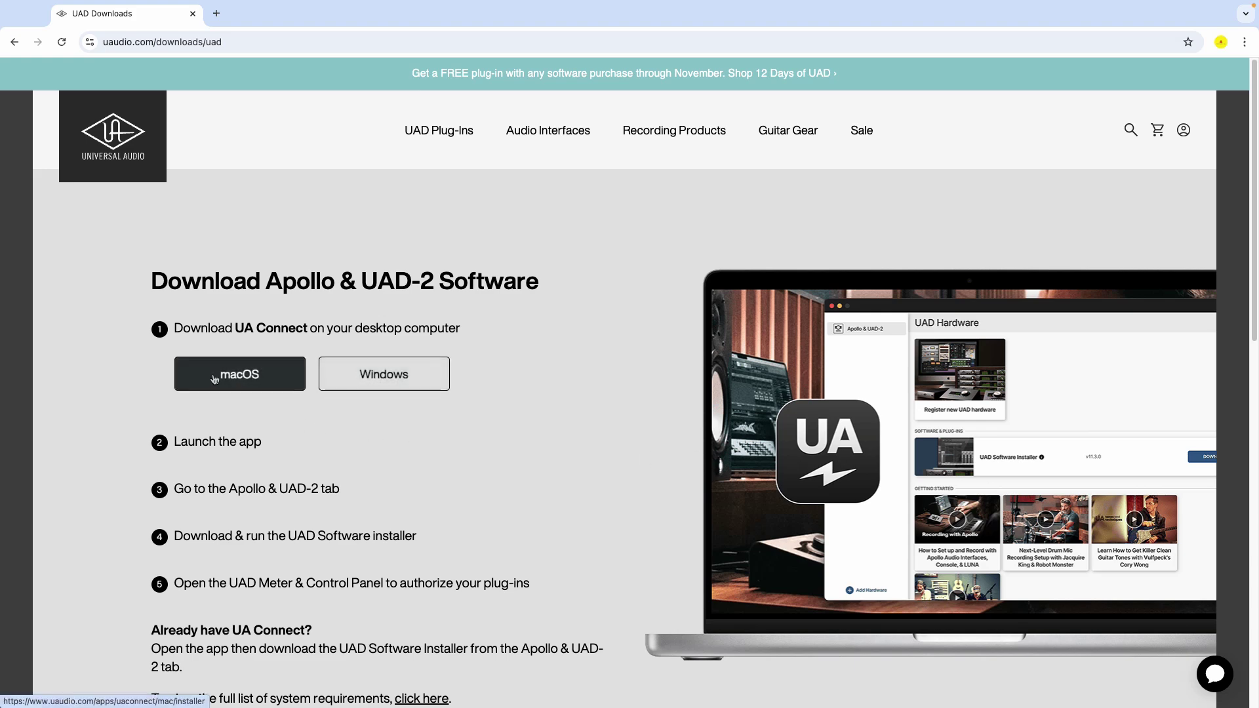
pyautogui.scroll(-3, 296, 434)
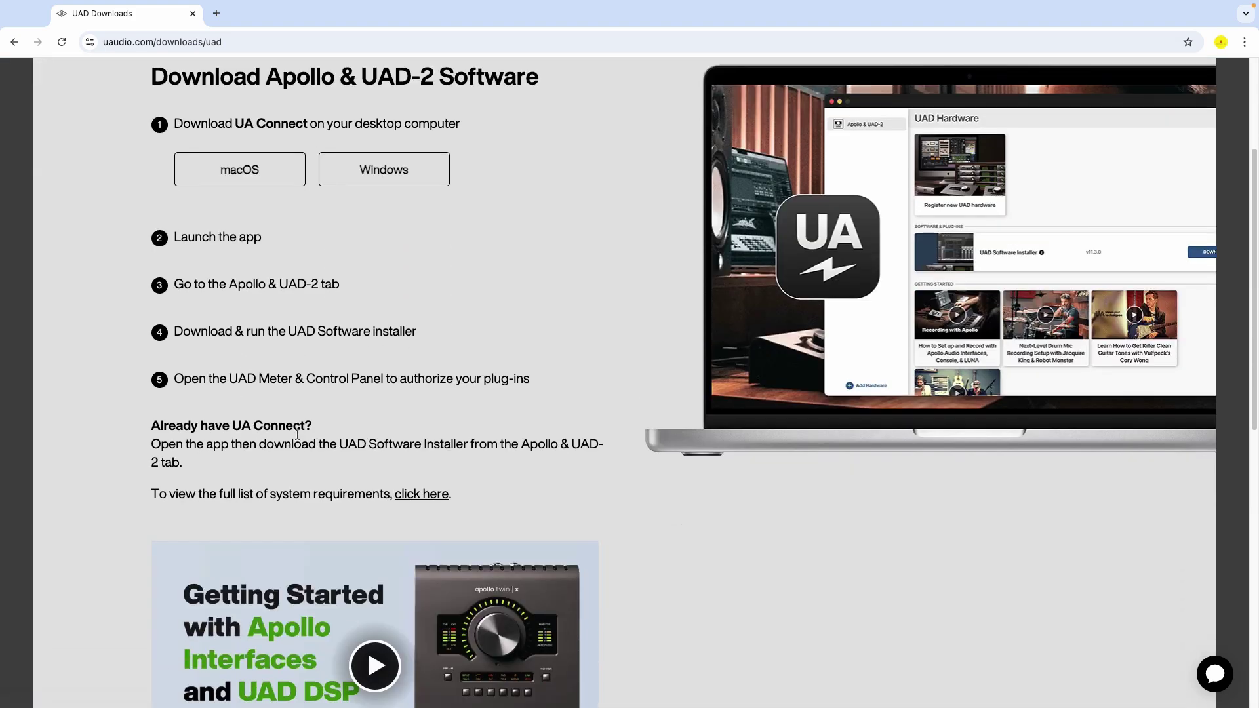
pyautogui.scroll(2, 295, 434)
pyautogui.click(246, 296)
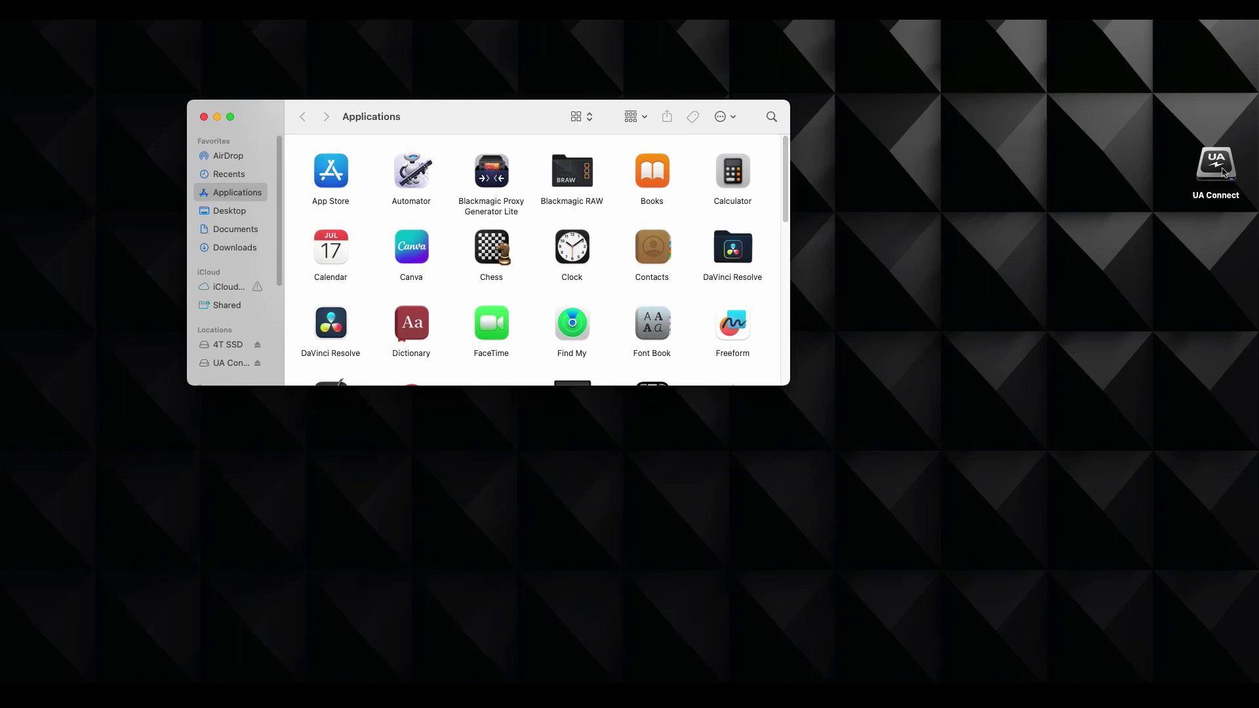
# Scroll the Finder Applications folder and launch UA Connect.
pyautogui.moveTo(787, 205); pyautogui.dragTo(789, 309)
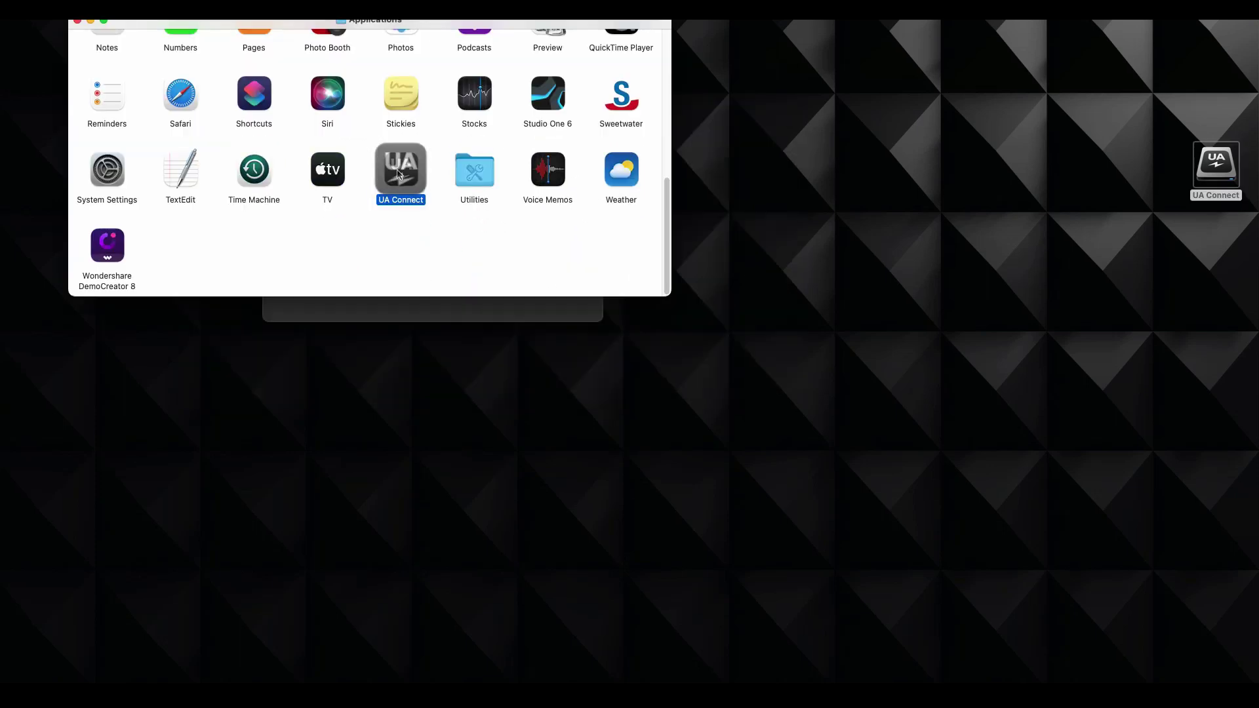
pyautogui.click(400, 176)
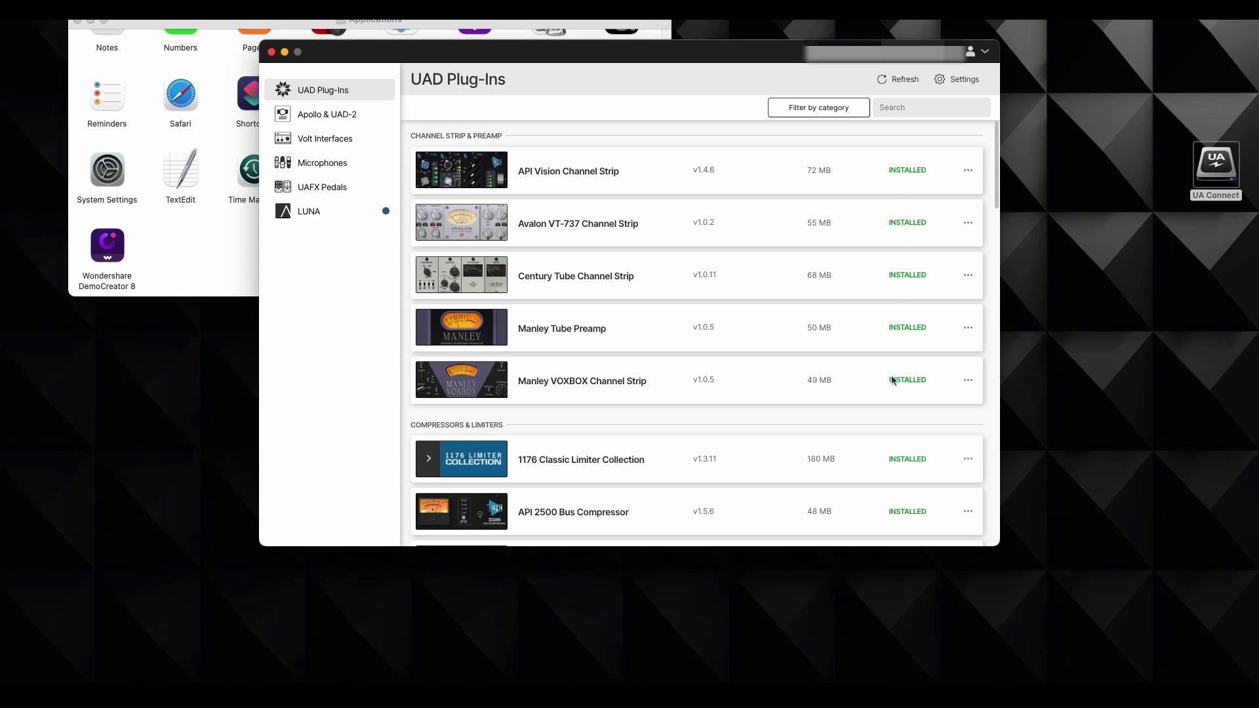
# Scroll through UA Connect's installed UAD Plug-Ins list and hide the Finder Applications window.
pyautogui.moveTo(996, 186); pyautogui.dragTo(999, 537)
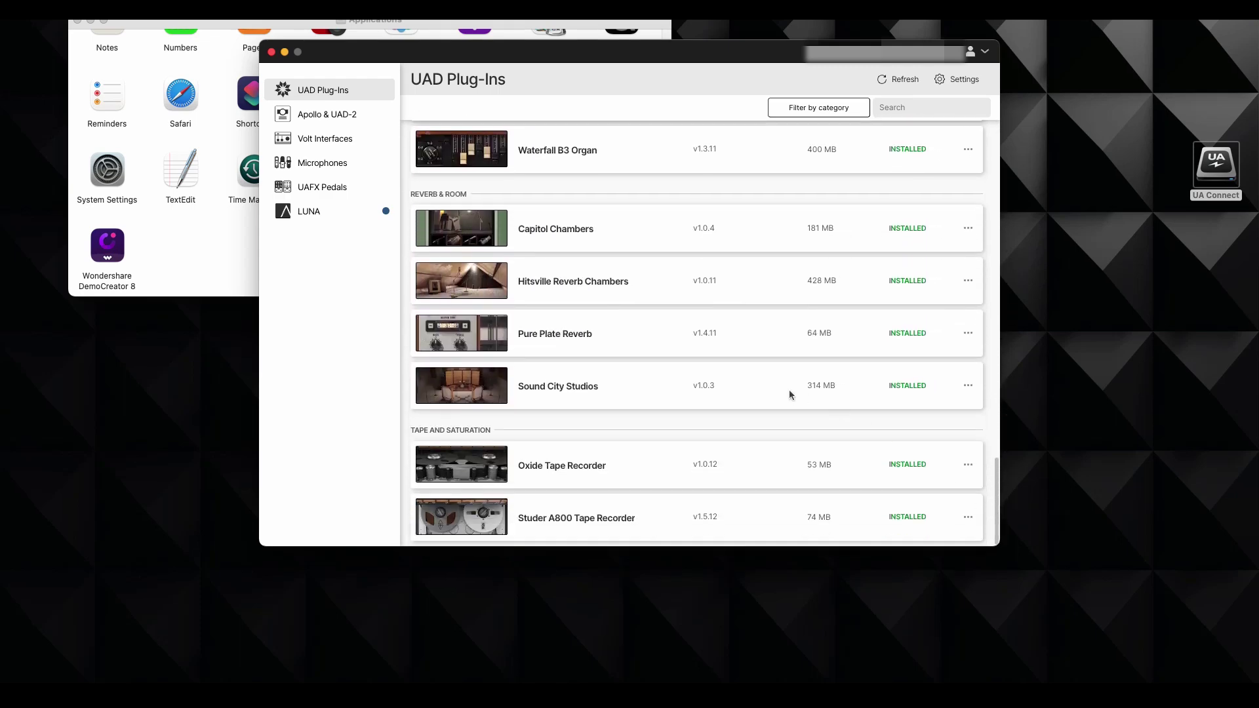
pyautogui.click(90, 21)
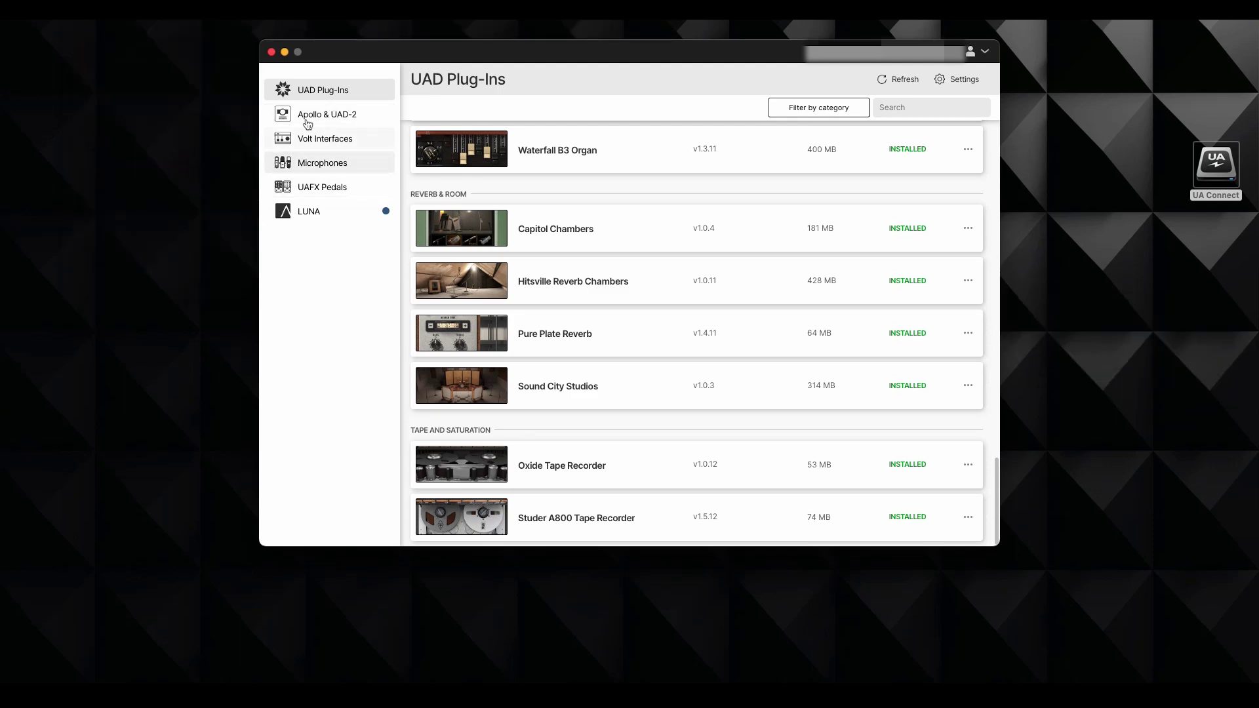
# On the Apollo & UAD-2 page, download UAD Console and launch the UAD Software Installer.
pyautogui.click(316, 118)
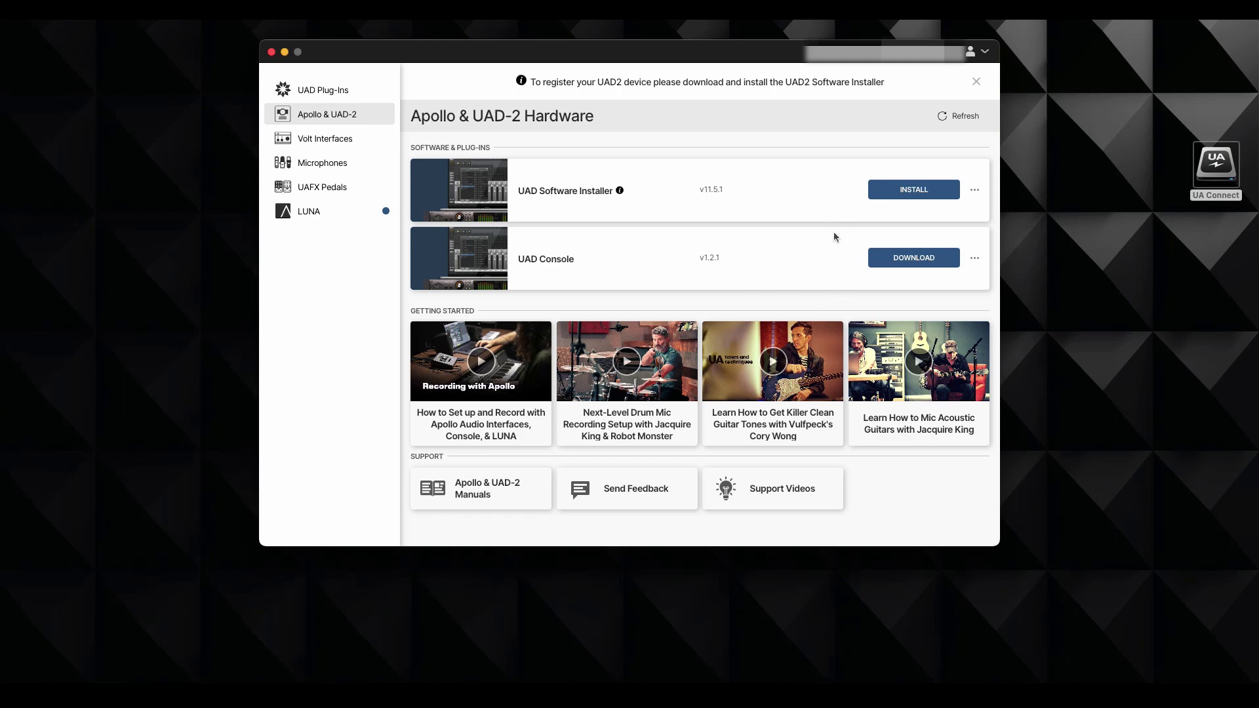
pyautogui.click(910, 262)
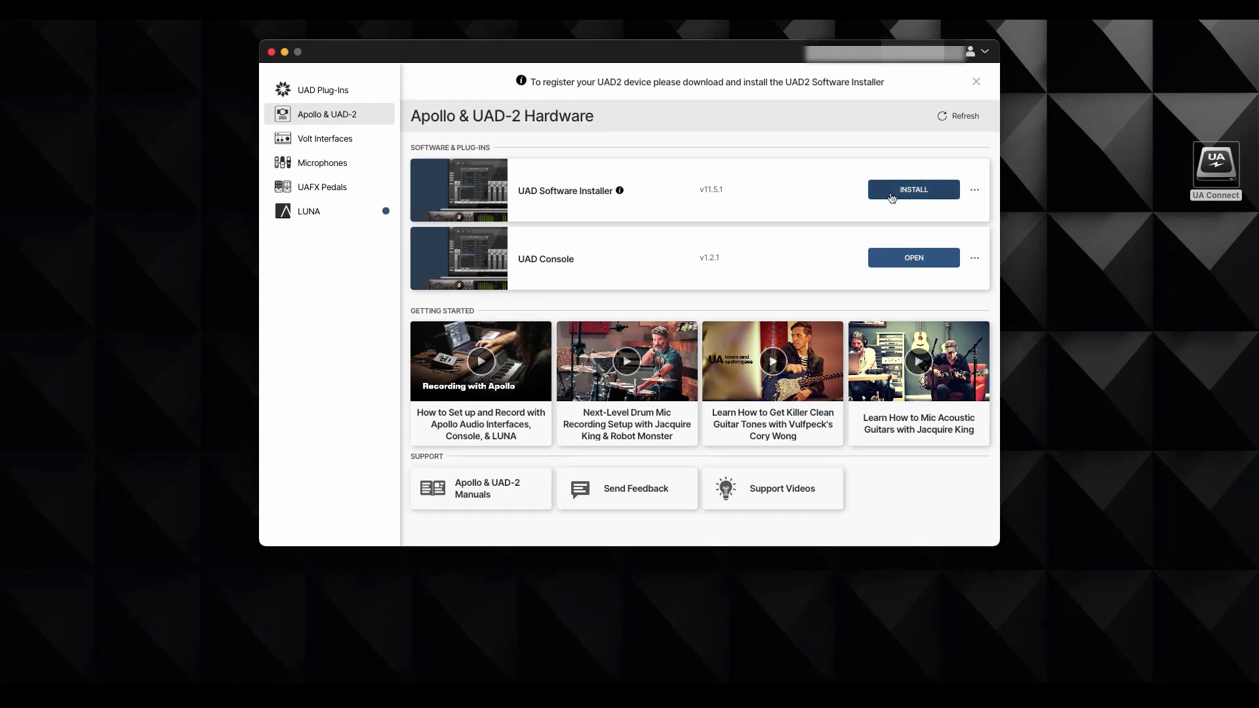
pyautogui.click(916, 197)
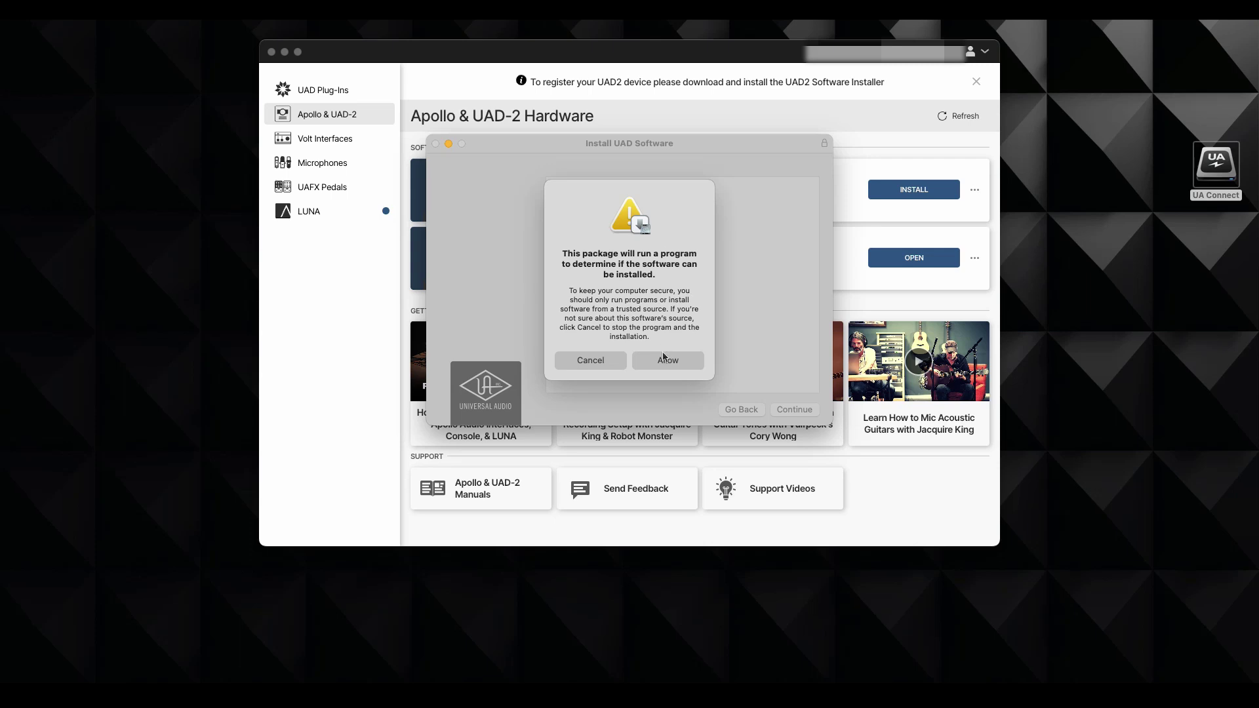
# Allow the installer's check and continue through Introduction and Read Me to the license.
pyautogui.click(663, 362)
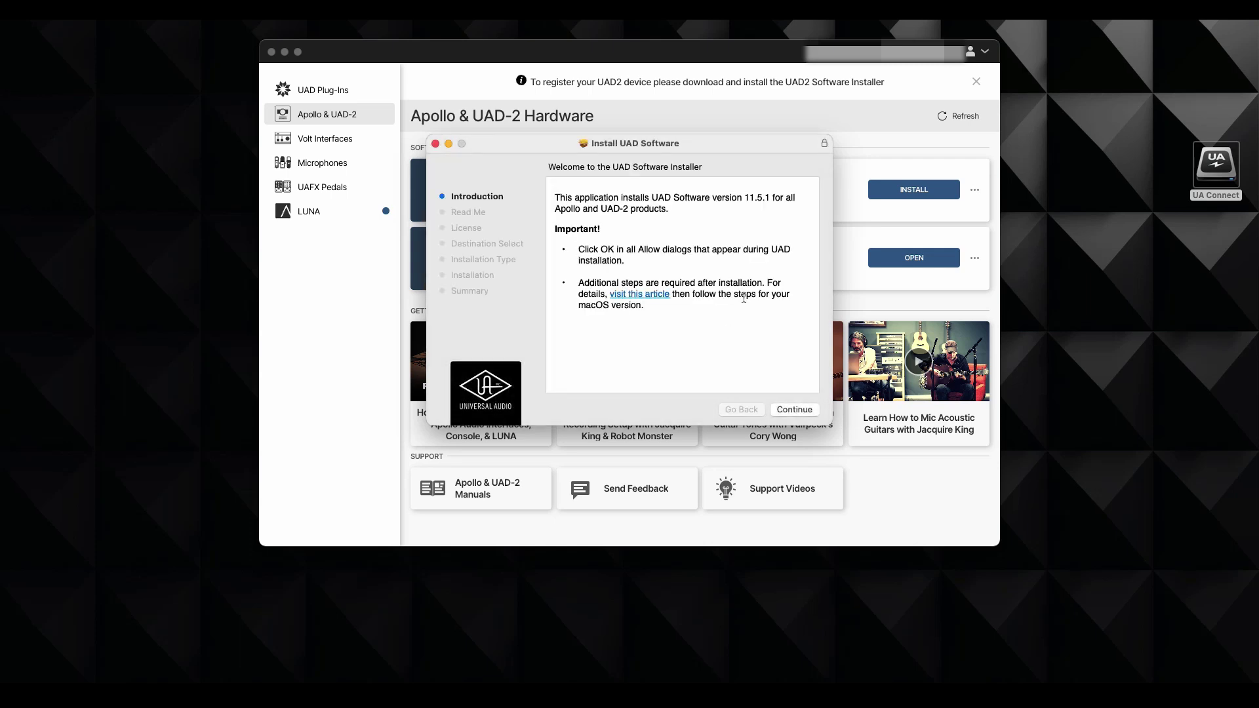
pyautogui.click(793, 411)
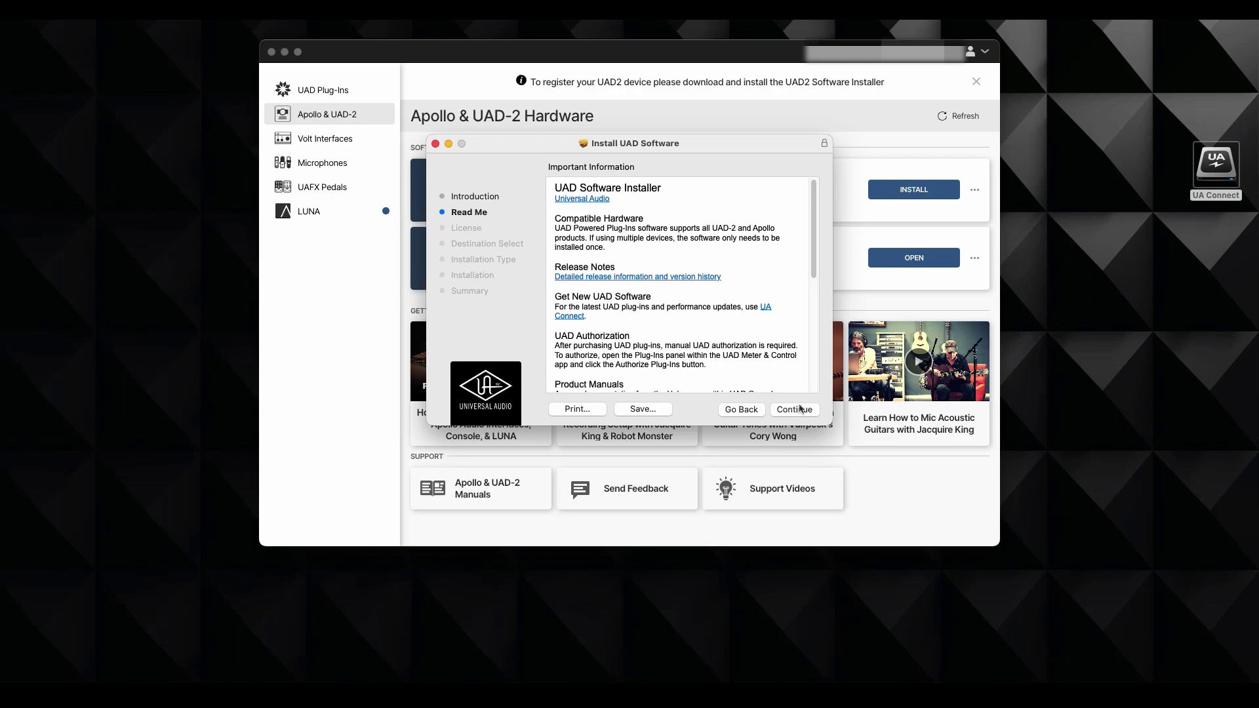
pyautogui.moveTo(815, 263); pyautogui.dragTo(814, 374)
pyautogui.click(801, 410)
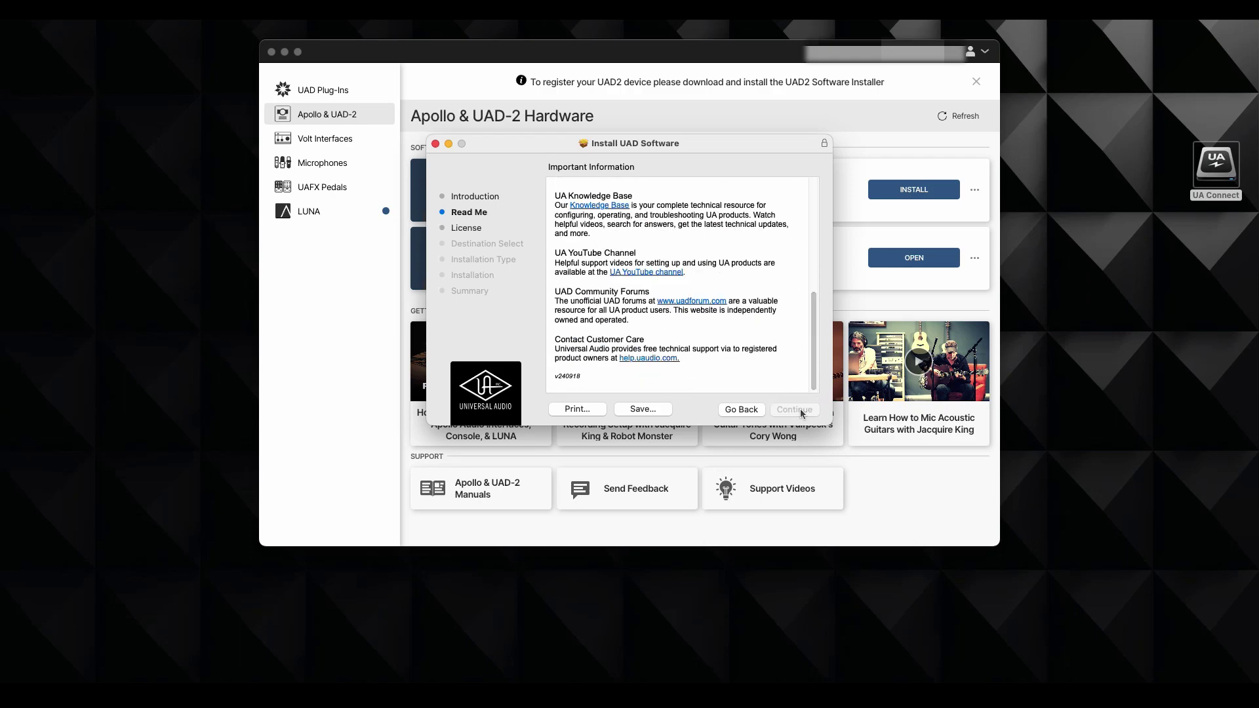
pyautogui.moveTo(817, 213); pyautogui.dragTo(816, 383)
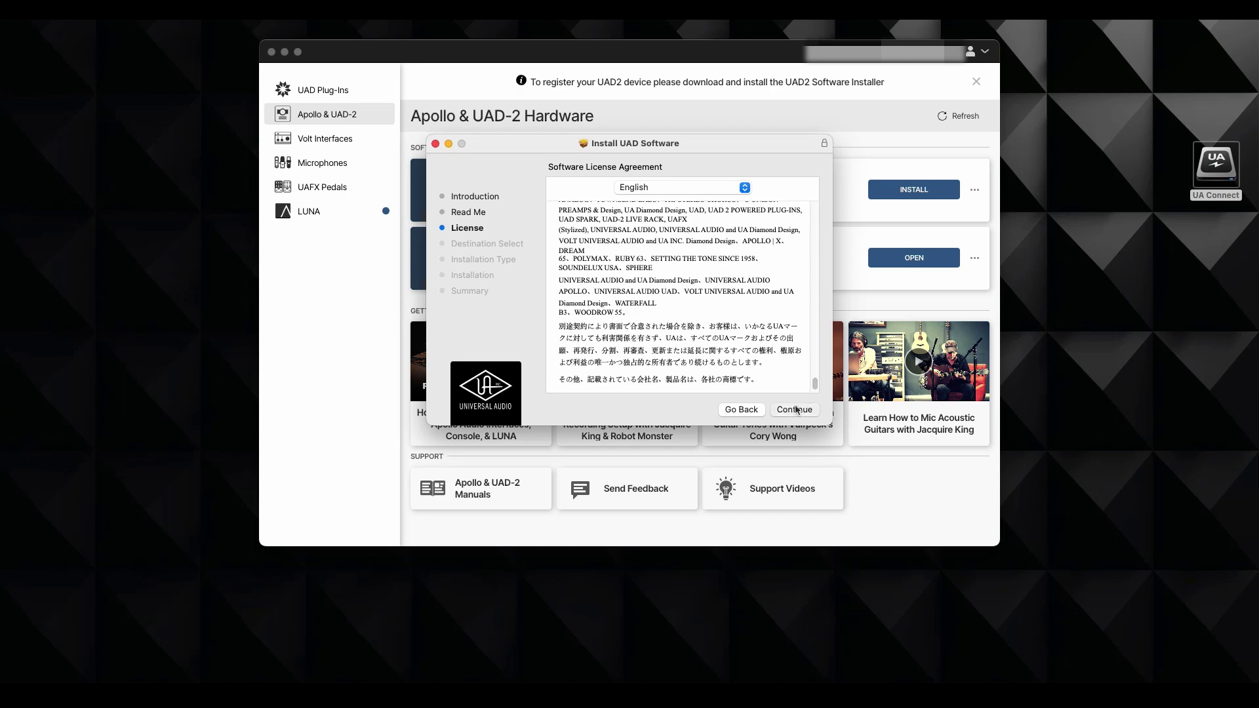
pyautogui.click(795, 410)
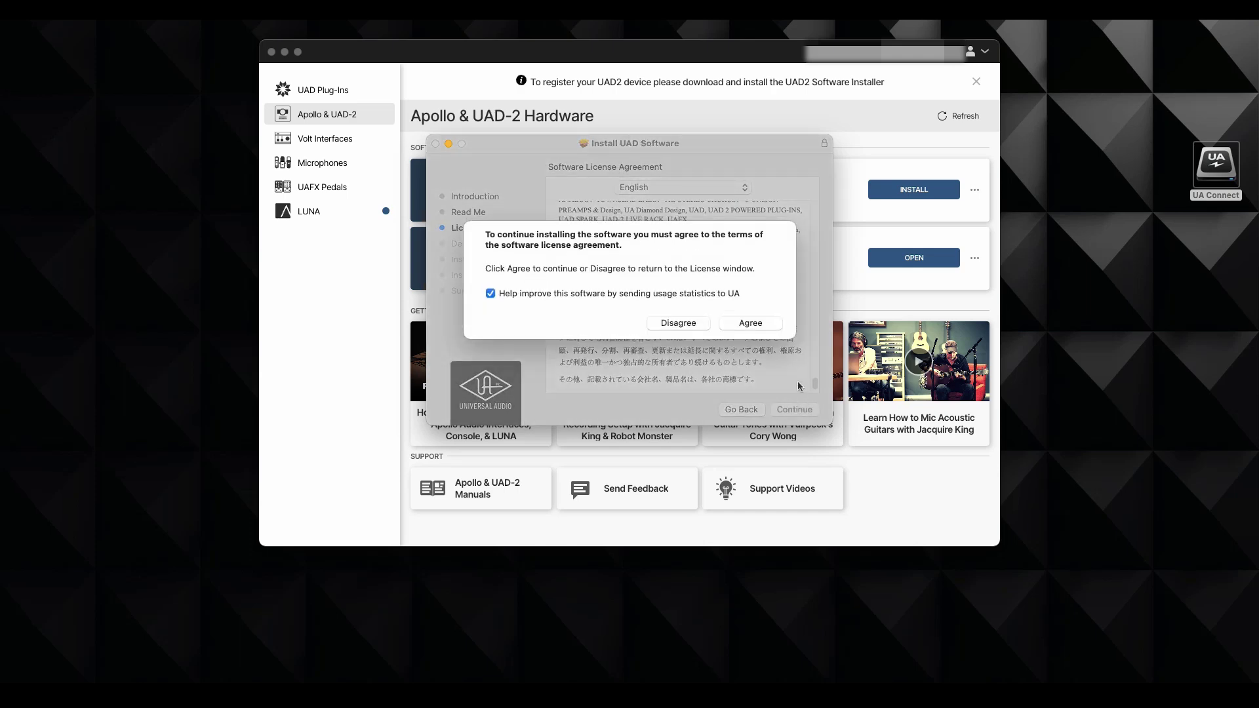
# Agree to the license with usage statistics unchecked, reaching the 17.15 GB standard install.
pyautogui.click(490, 294)
pyautogui.click(752, 323)
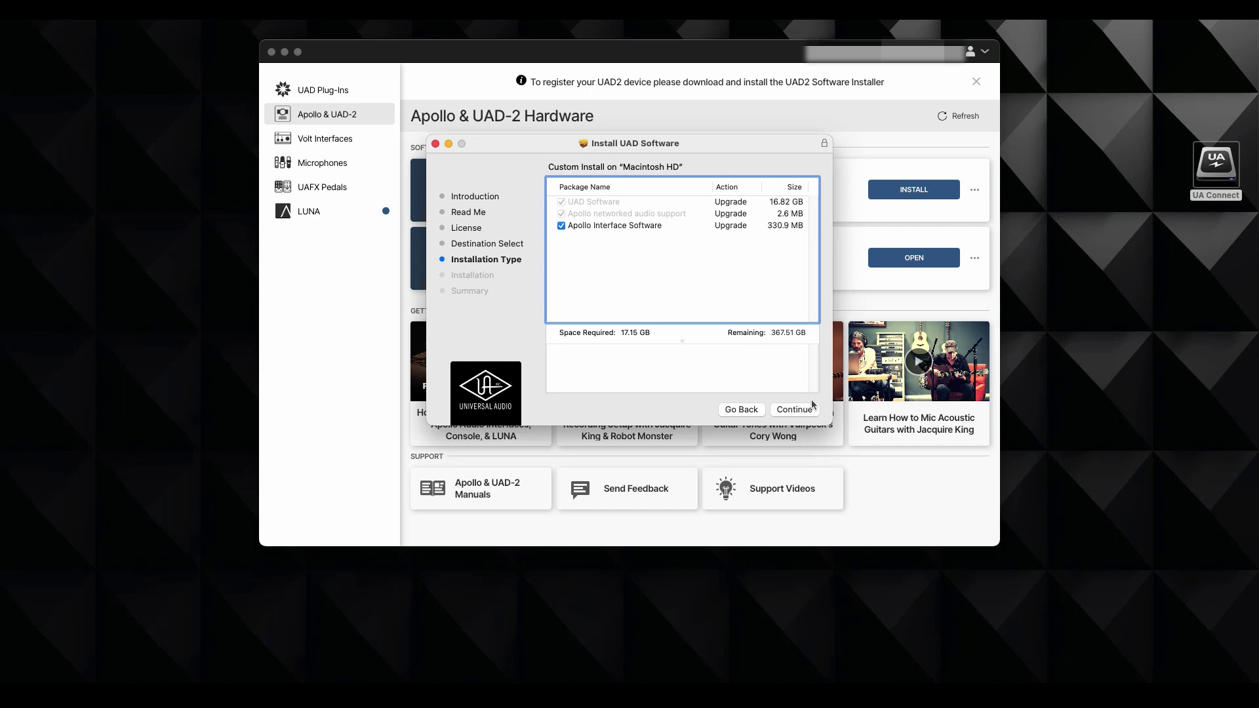
pyautogui.click(799, 412)
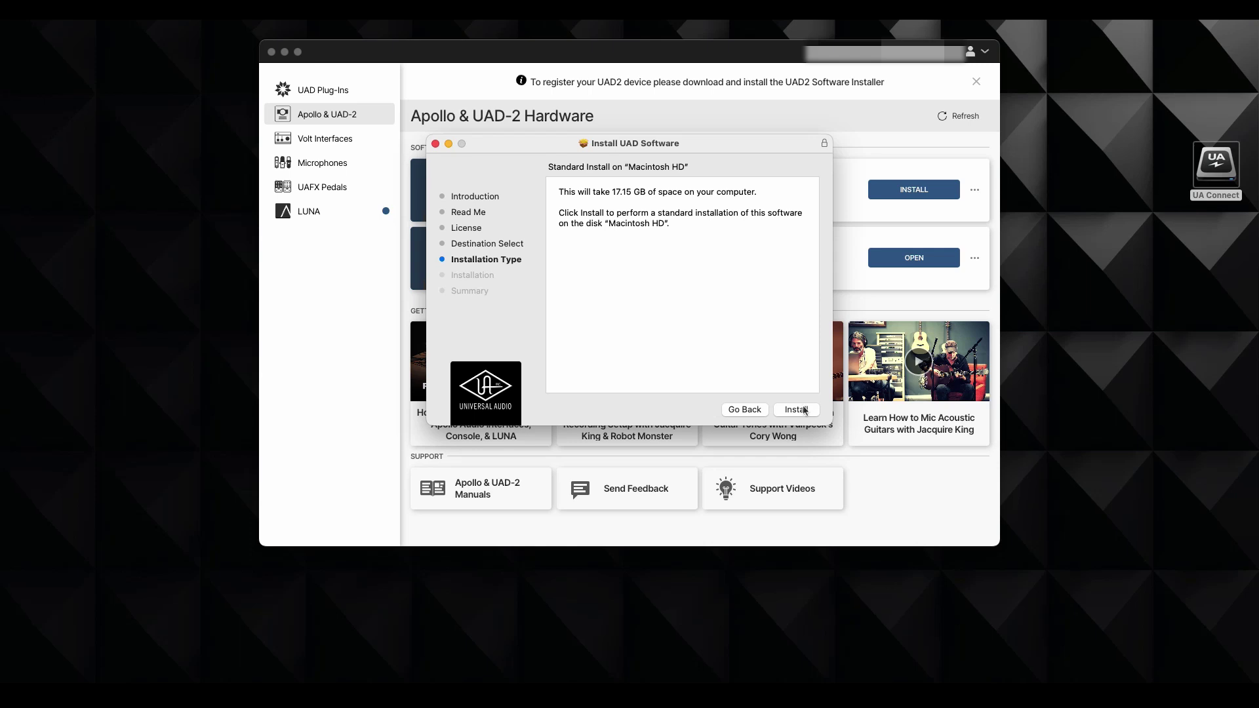
# Install UAD Software on Macintosh HD with the account password, dismissing the Action Required and extension alerts.
pyautogui.click(802, 411)
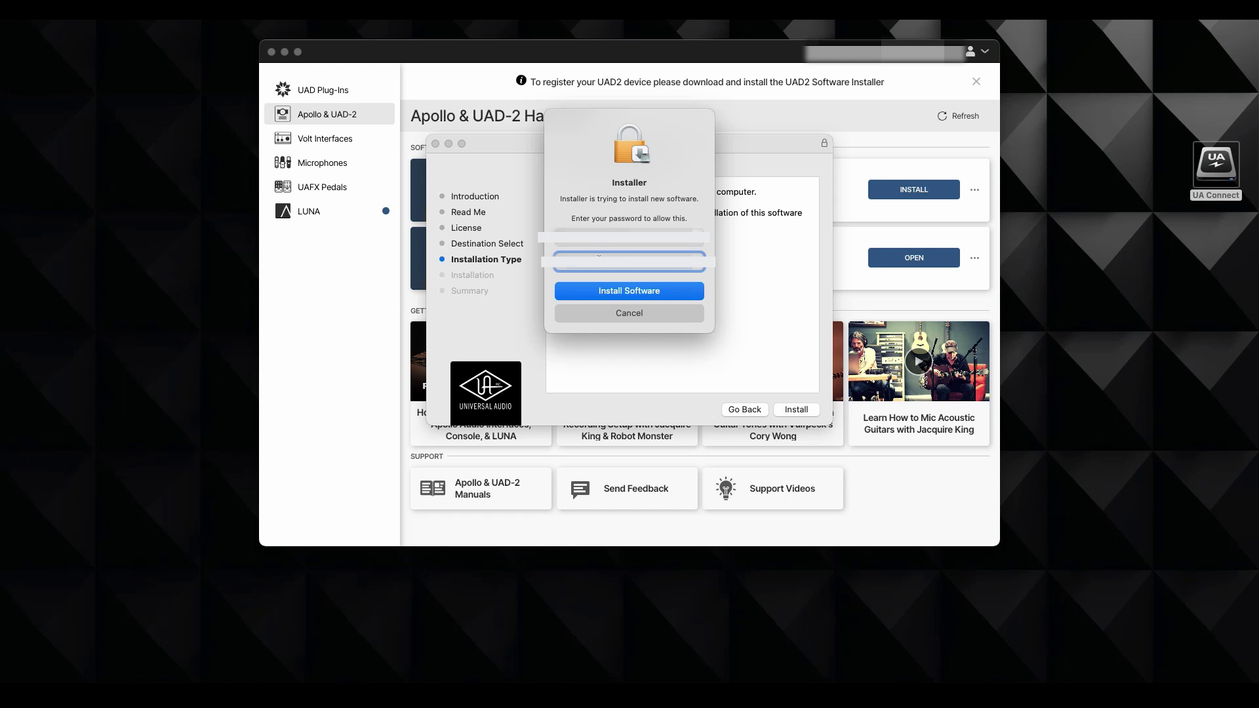
pyautogui.click(602, 291)
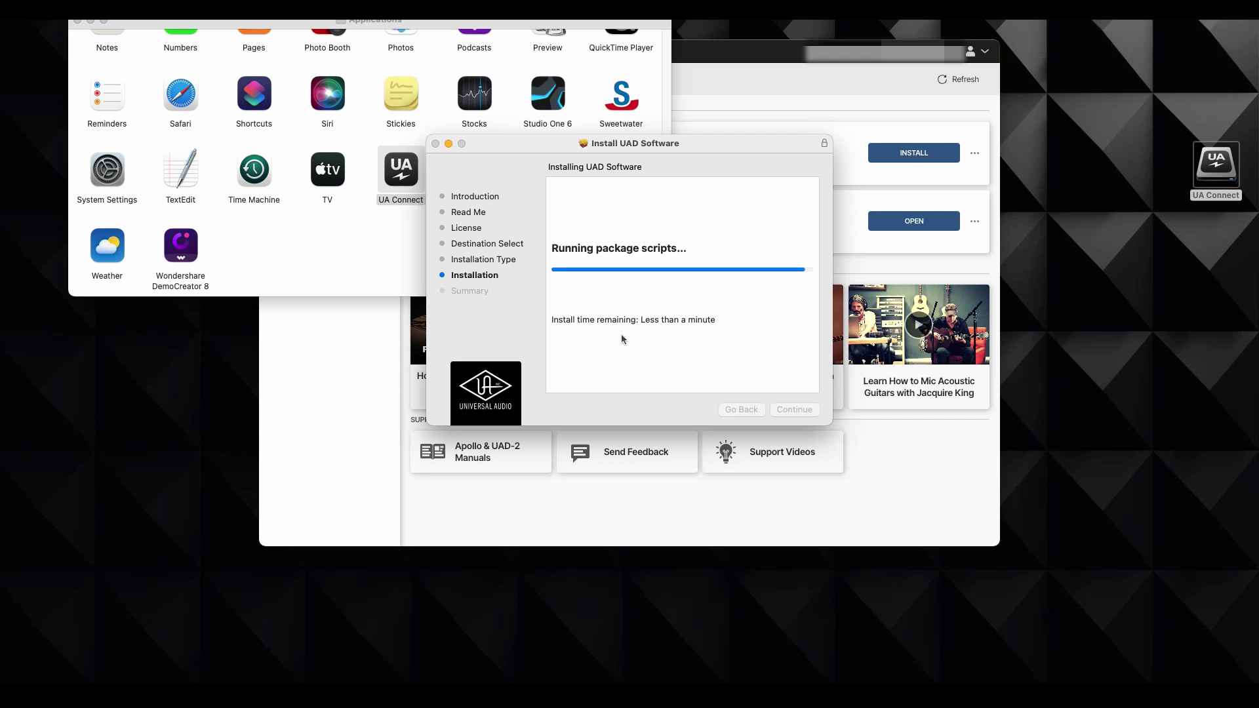
pyautogui.click(667, 338)
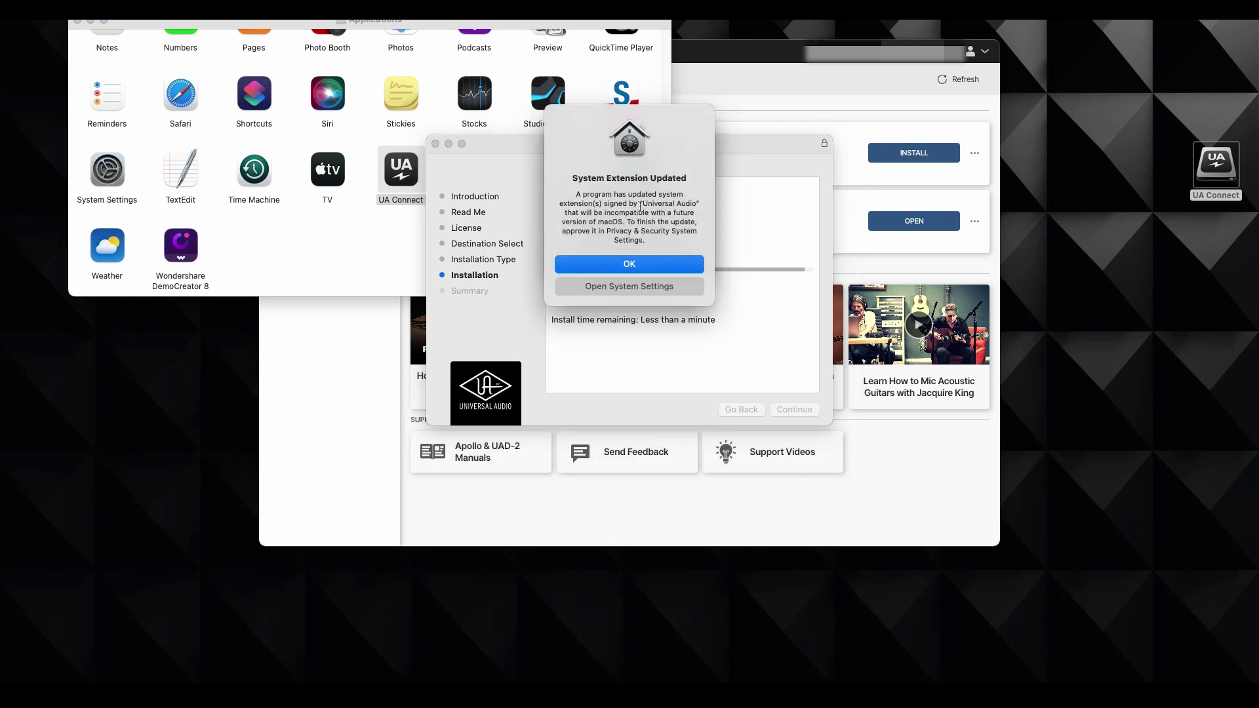
pyautogui.click(630, 266)
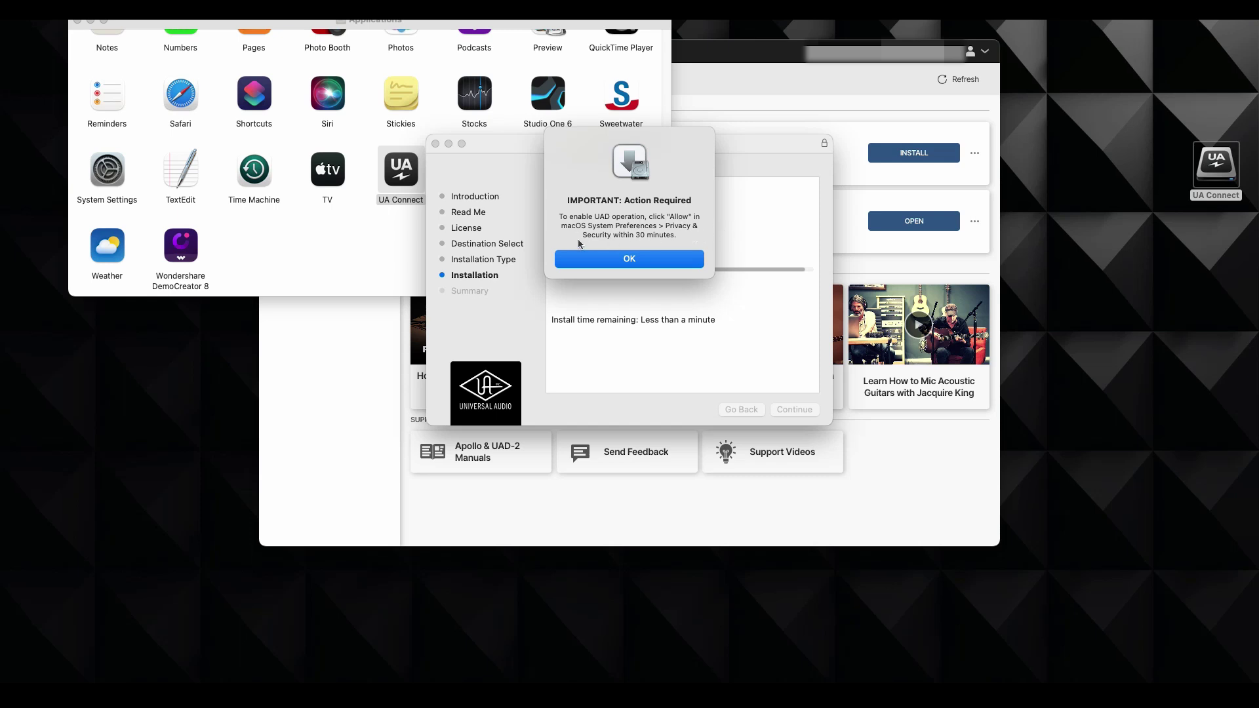
pyautogui.moveTo(635, 236); pyautogui.dragTo(677, 235)
pyautogui.click(628, 261)
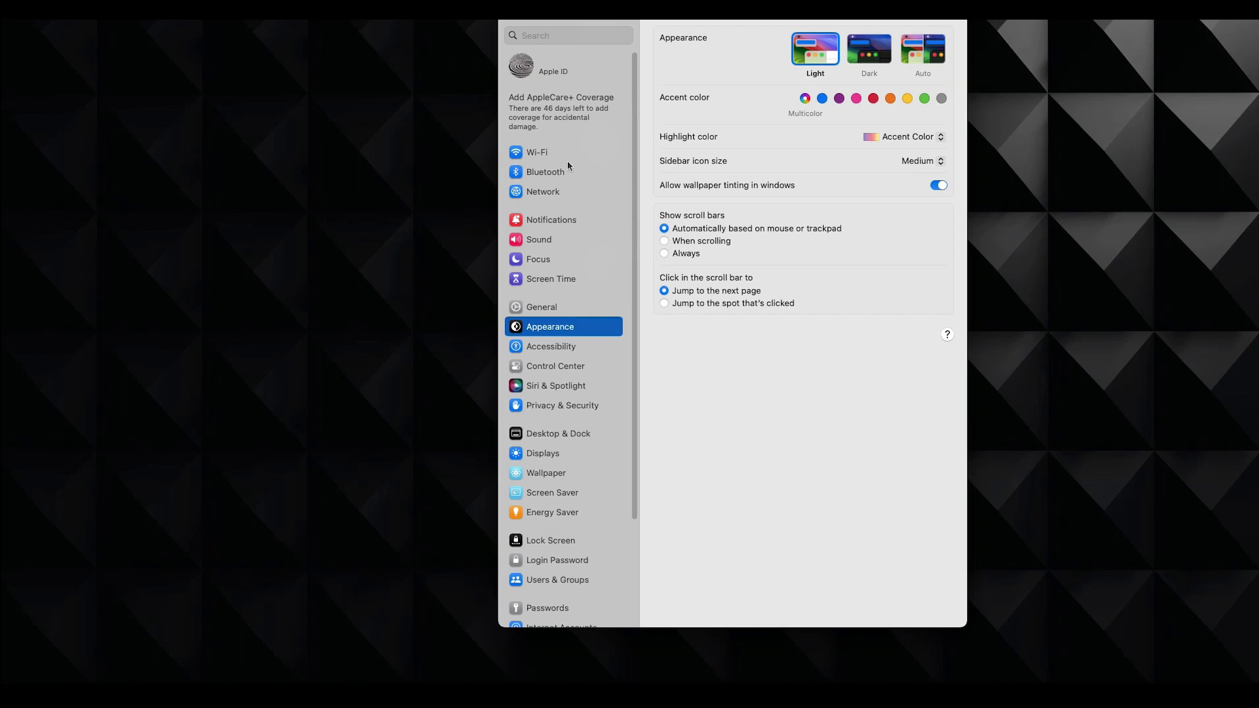
# Allow Universal Audio's system software in Privacy & Security with the admin password, skip restarting, and quit.
pyautogui.click(552, 37)
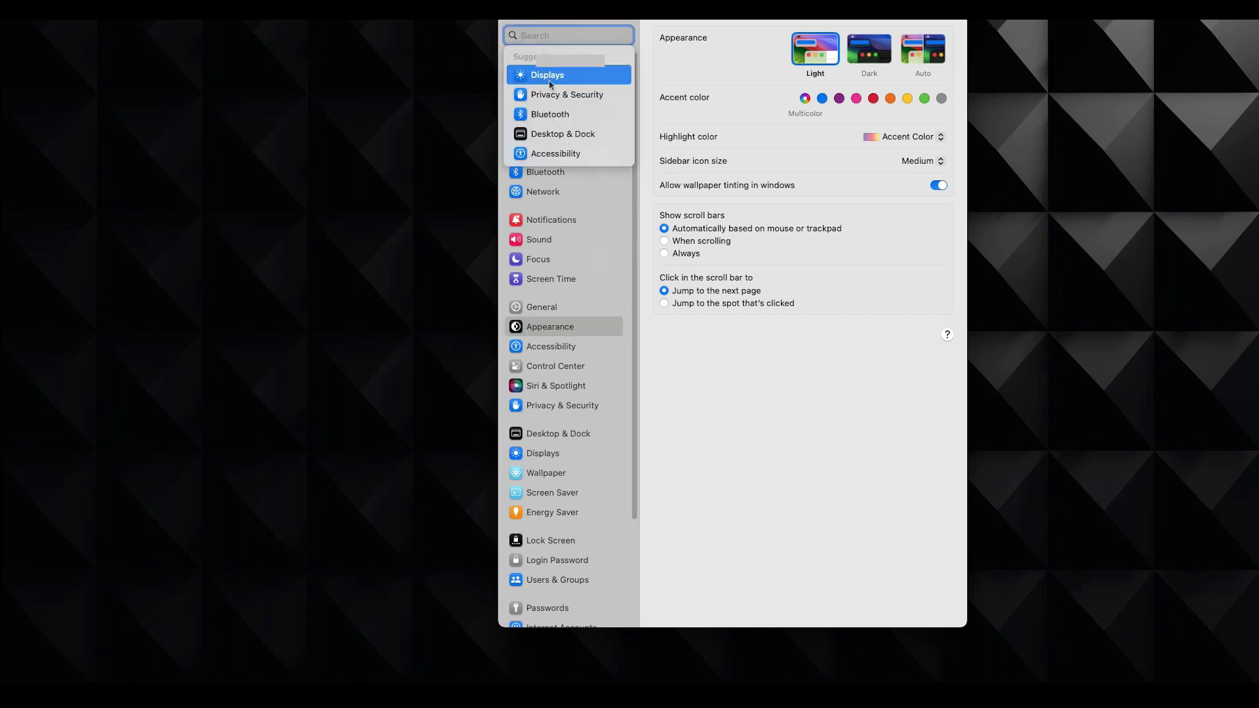
pyautogui.click(566, 94)
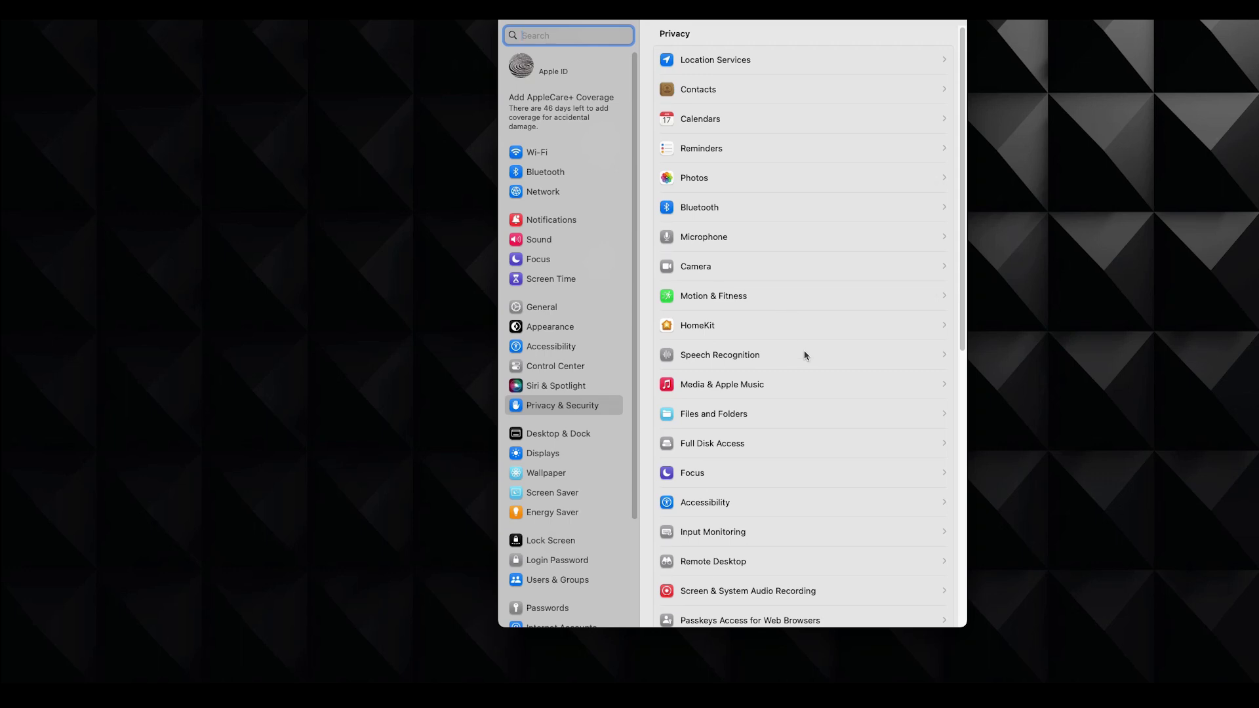
pyautogui.scroll(-10, 807, 354)
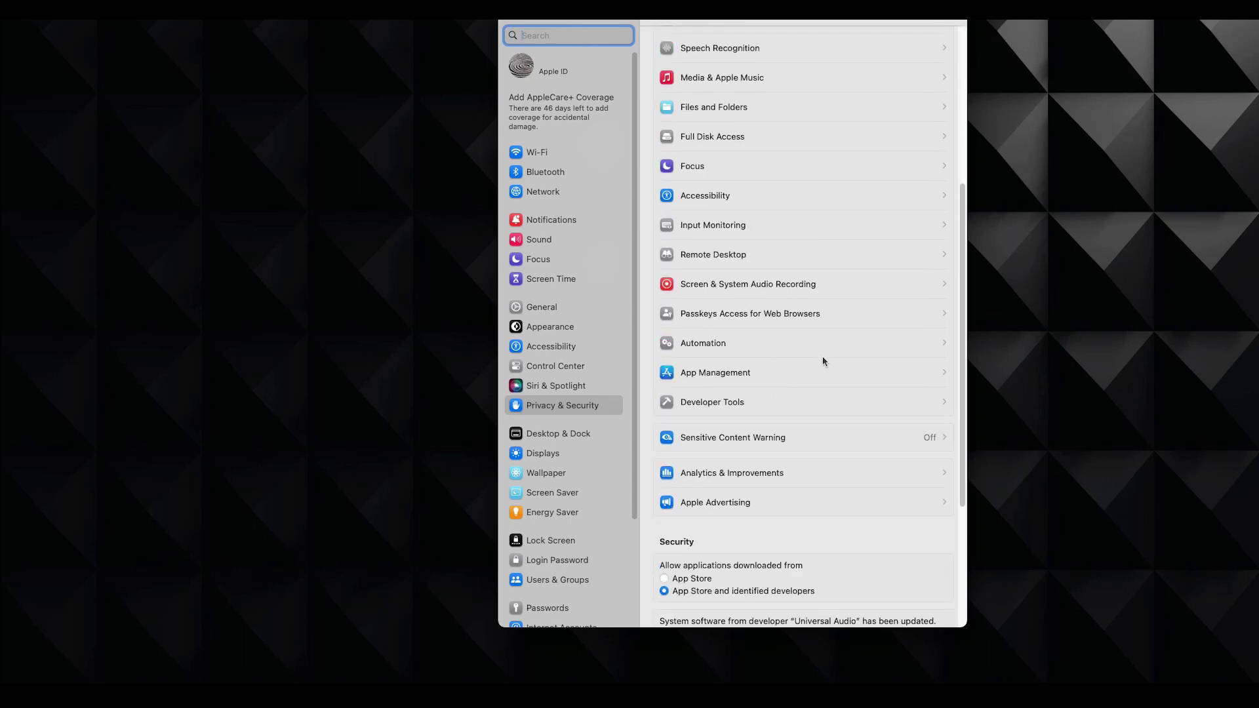
pyautogui.scroll(-6, 824, 359)
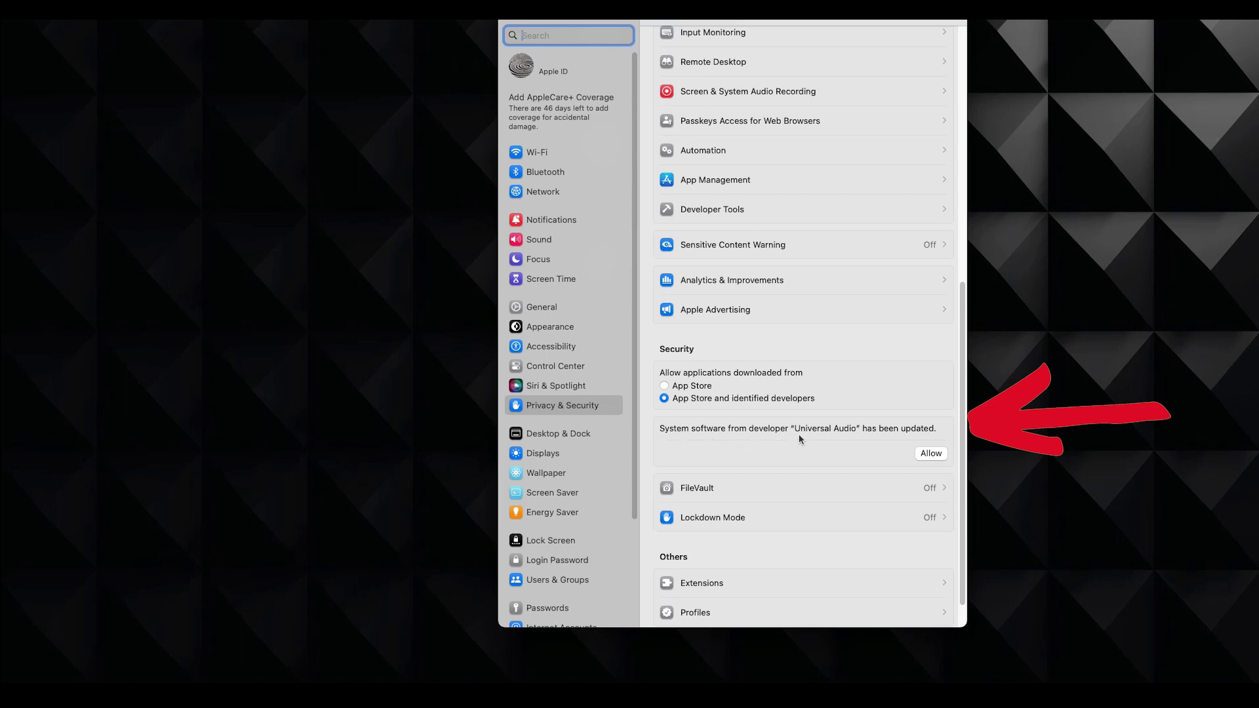
pyautogui.click(930, 454)
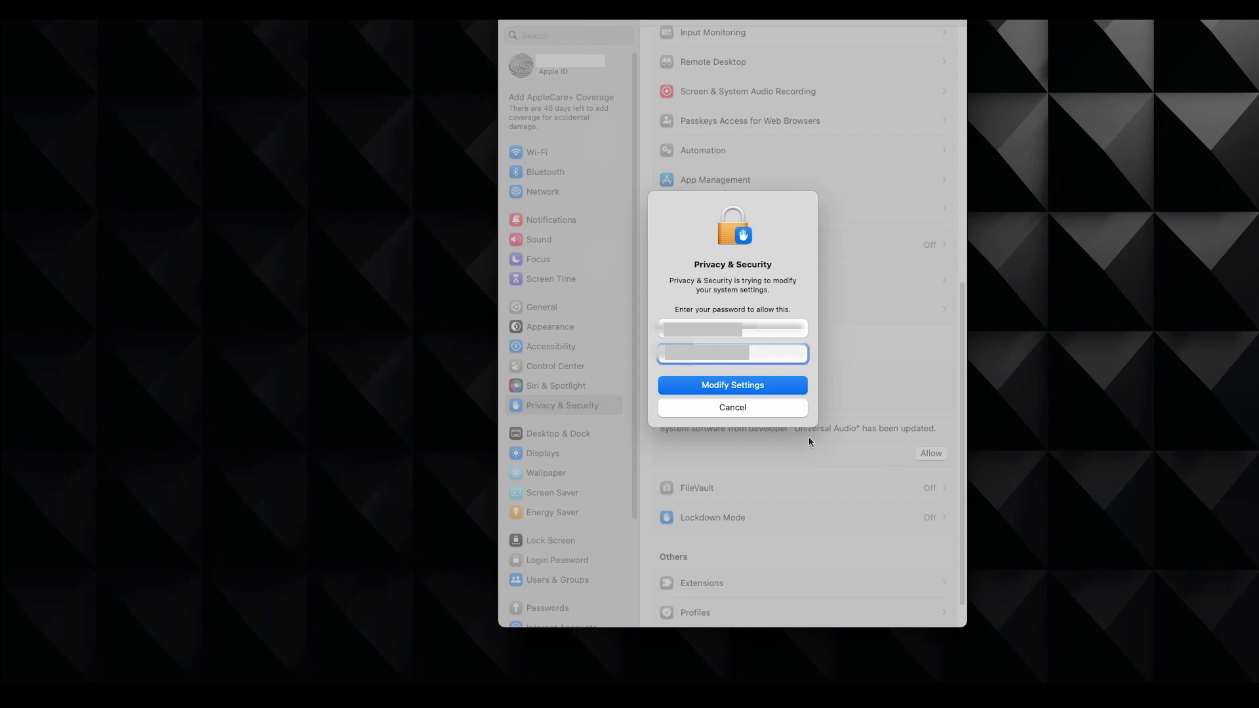
pyautogui.click(735, 389)
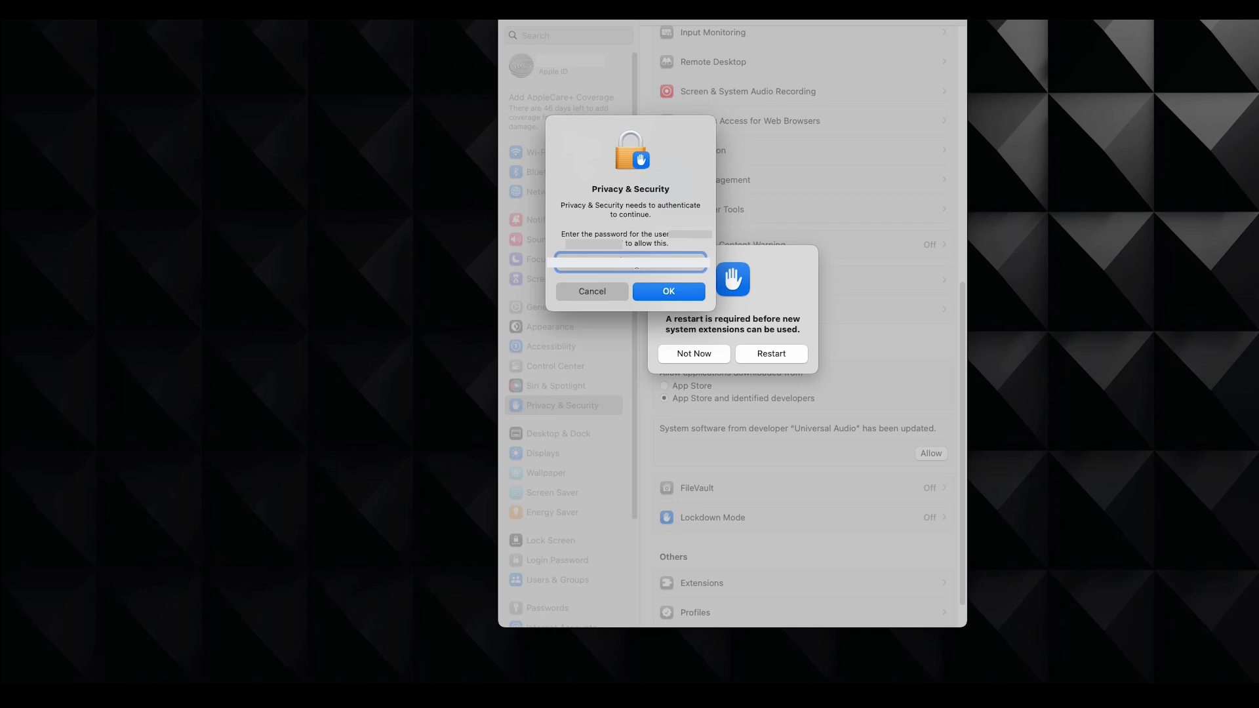
pyautogui.click(655, 292)
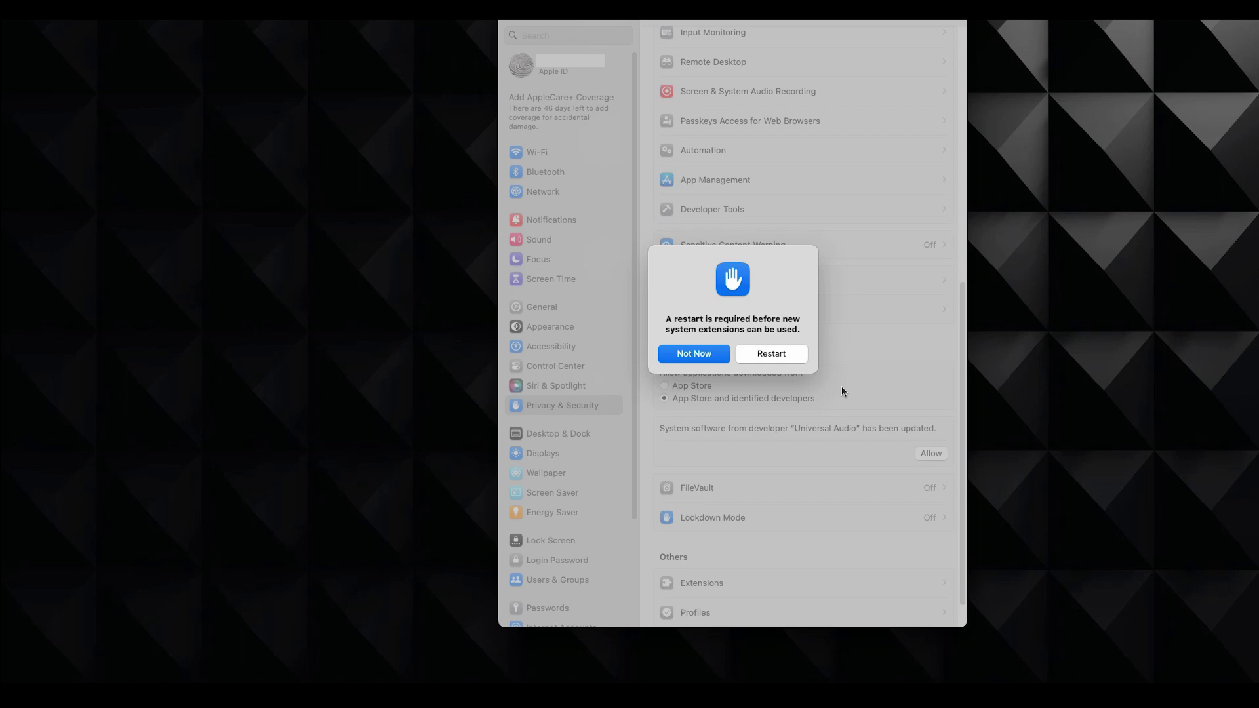
pyautogui.press('super+q')
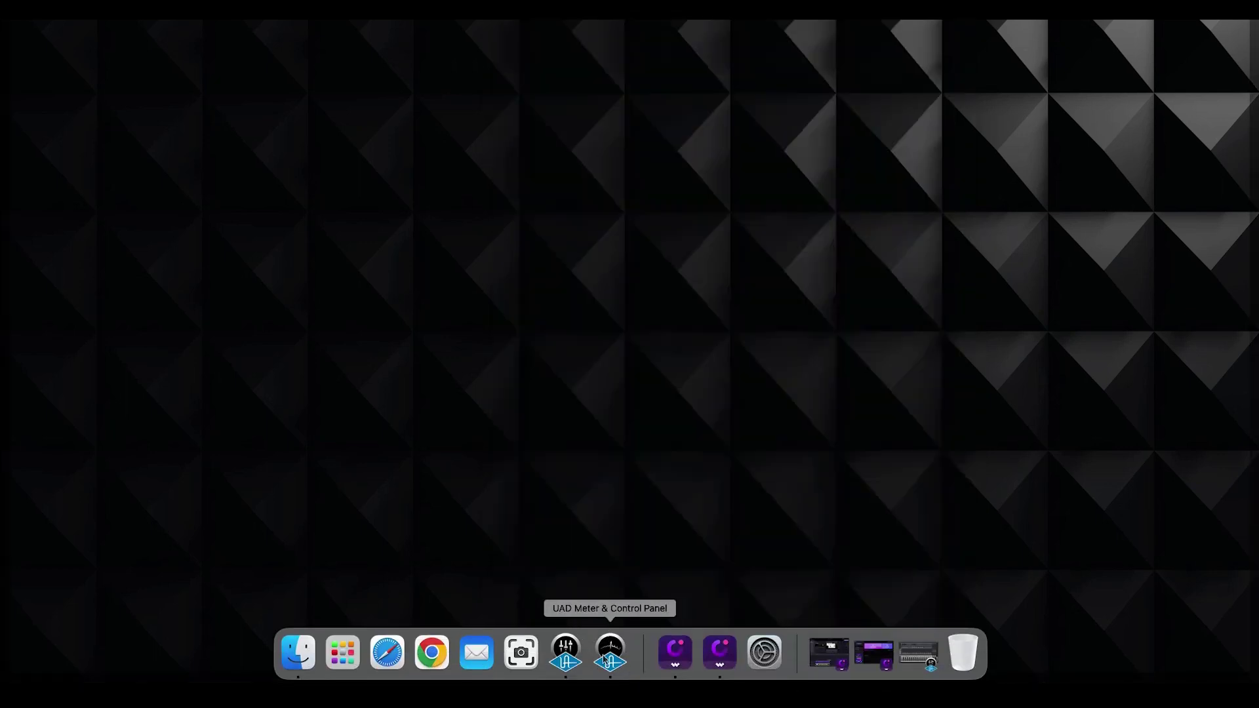
# Confirm in UAD Meter & Control Panel's System Info that the Apollo x6 reports status OK, then close it.
pyautogui.click(617, 661)
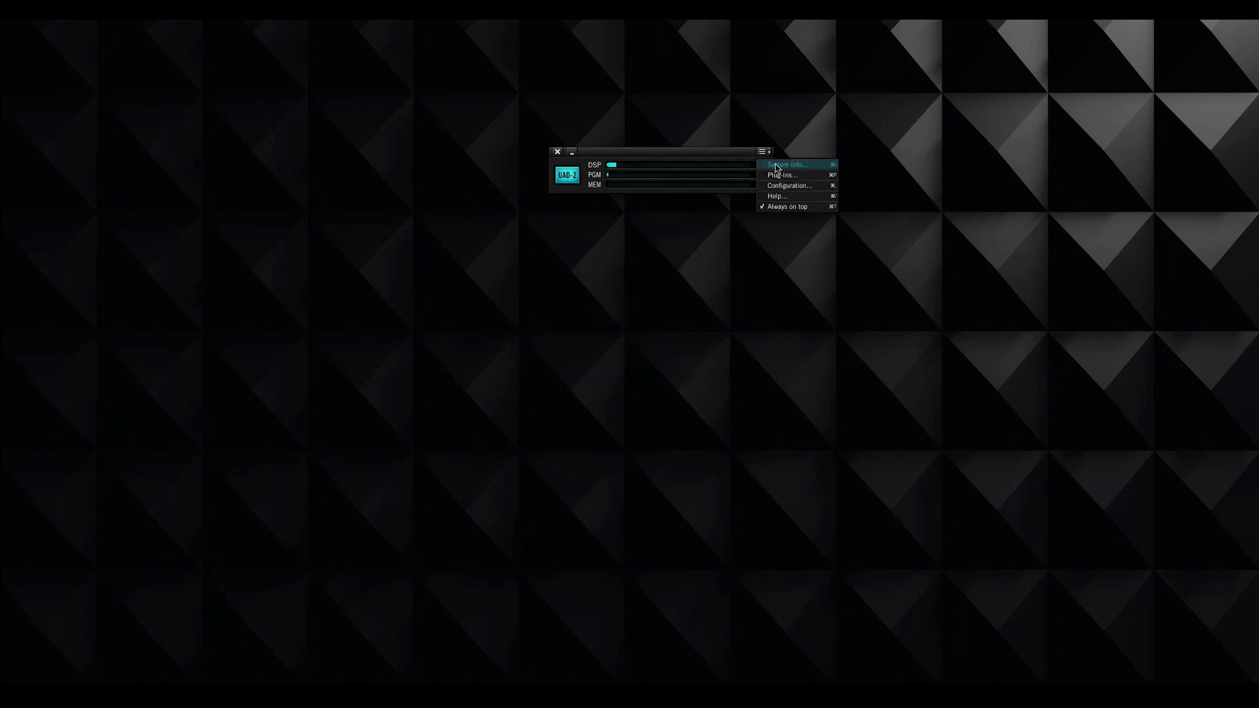
pyautogui.click(775, 164)
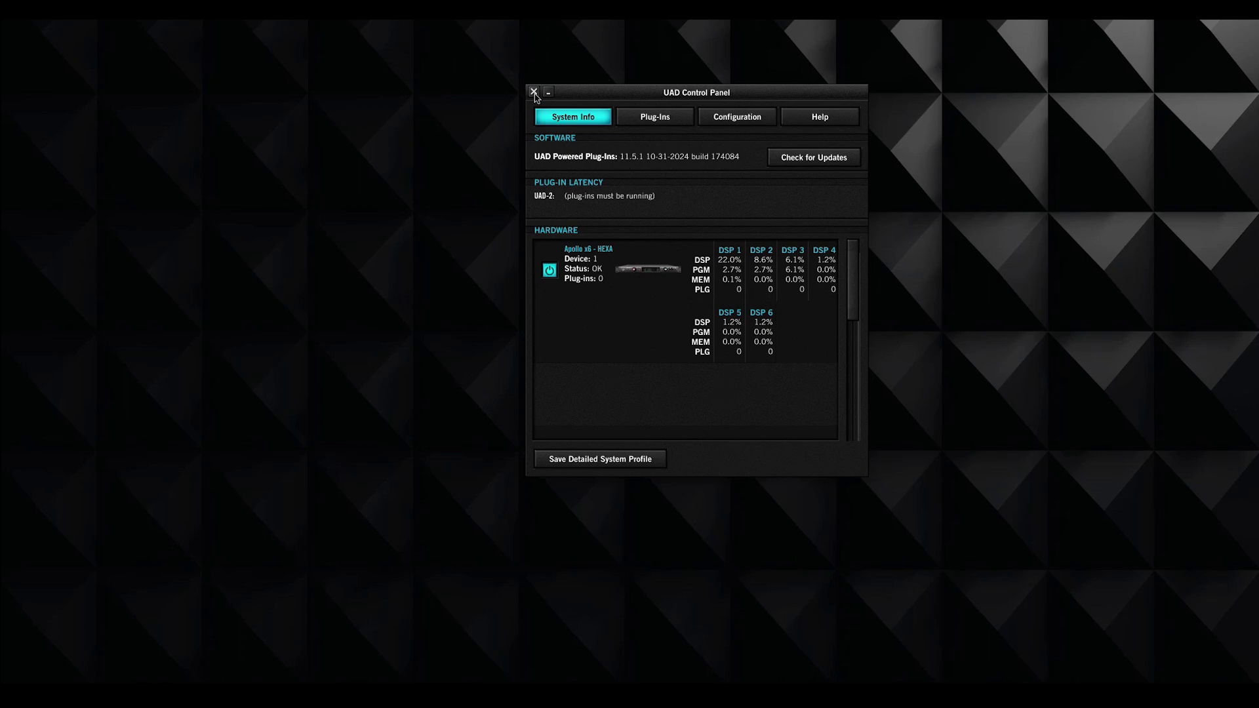
pyautogui.click(534, 92)
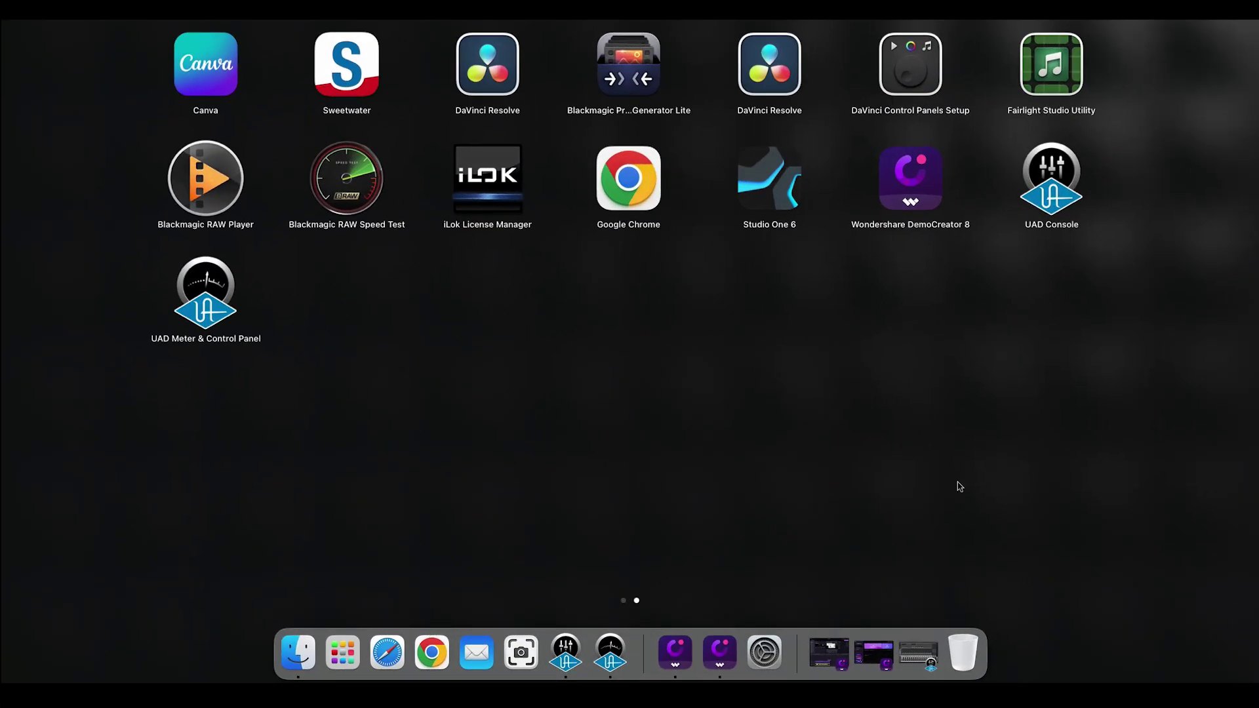
# Launch Studio One 6 and select Universal Audio Thunderbolt as the audio device in Audio Setup.
pyautogui.click(770, 189)
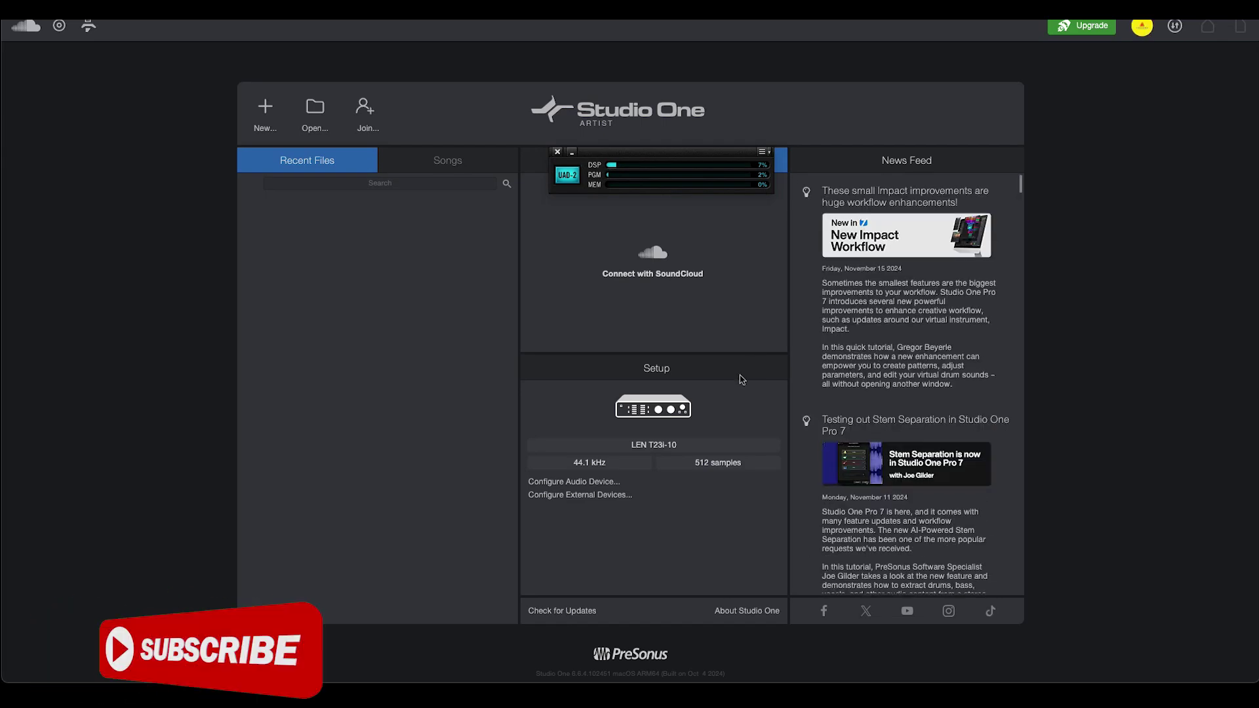
pyautogui.click(558, 151)
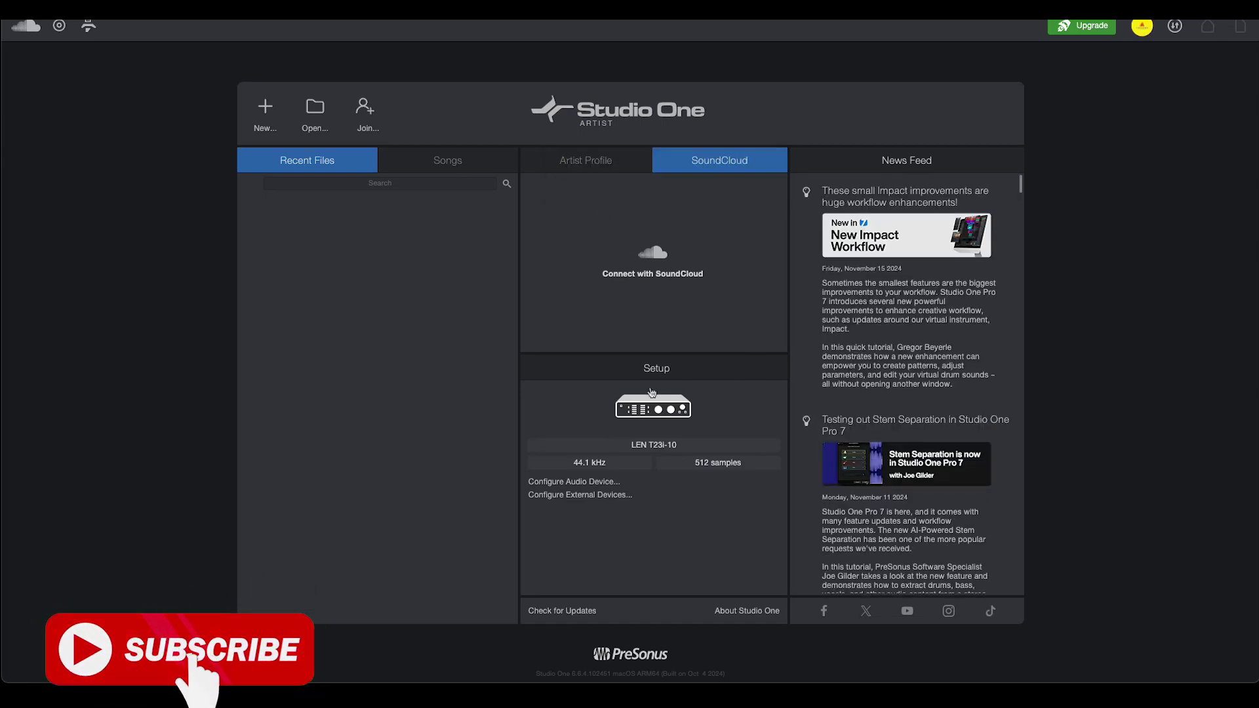
pyautogui.click(652, 423)
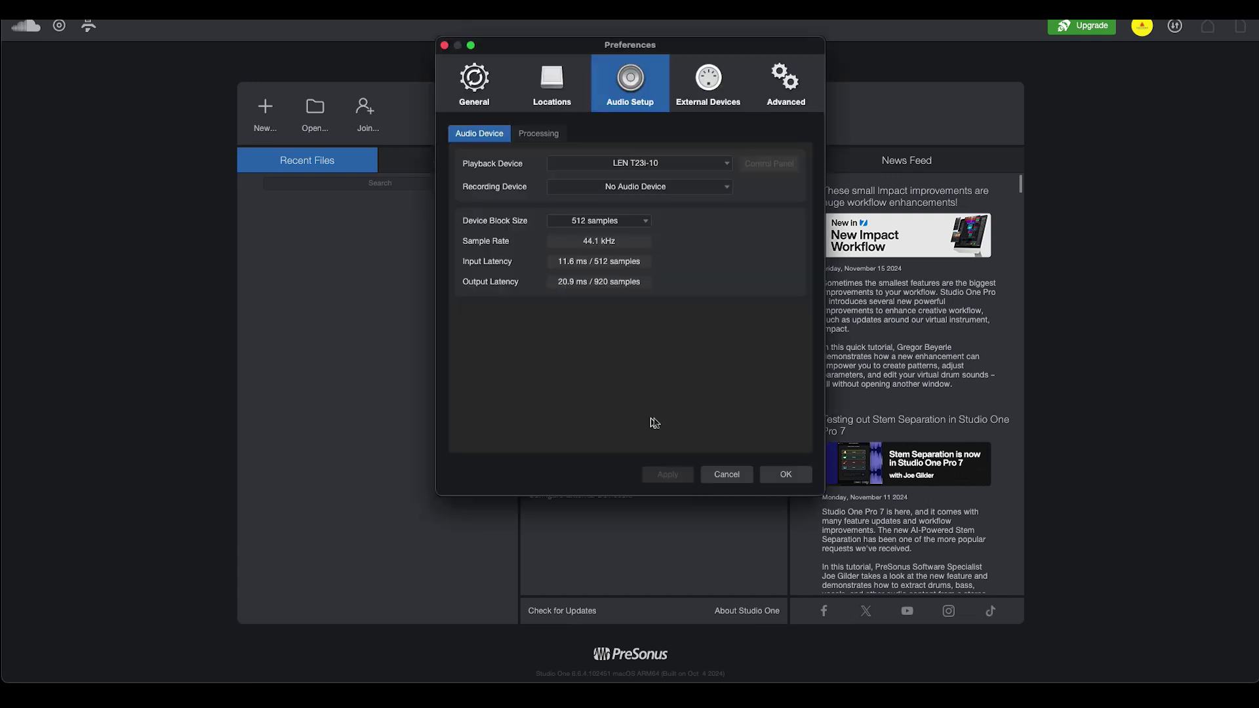
pyautogui.click(729, 165)
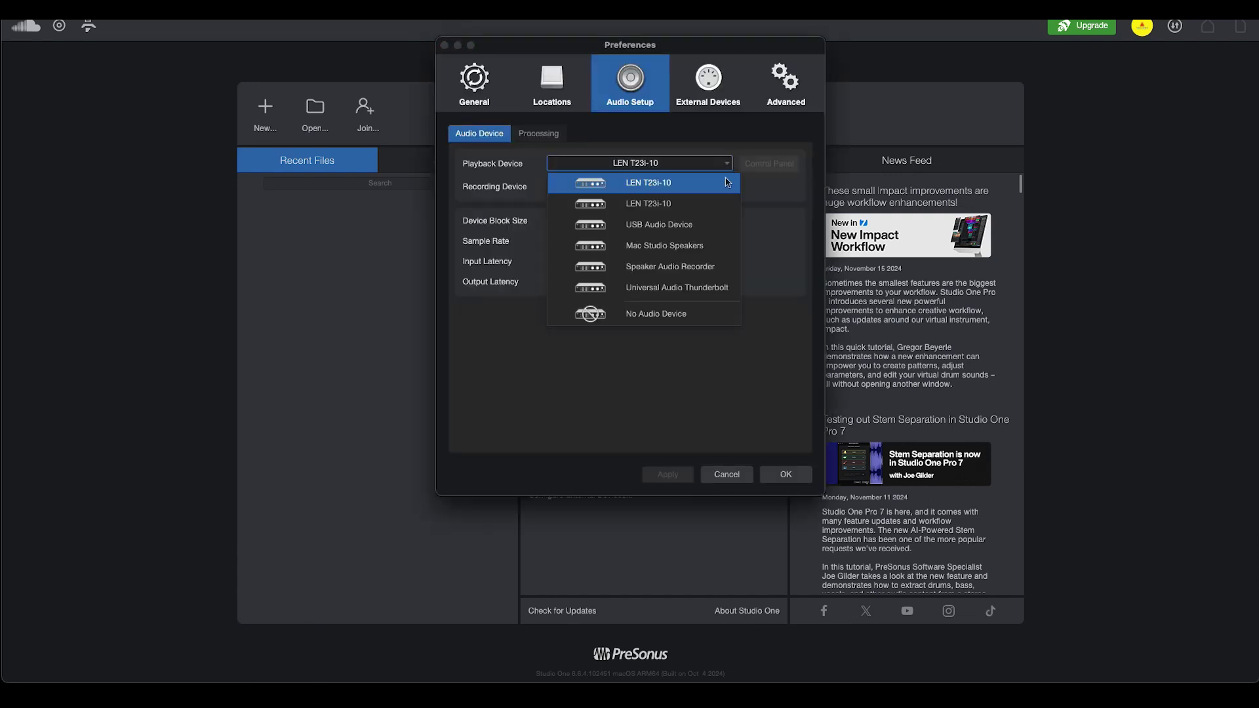
pyautogui.click(687, 289)
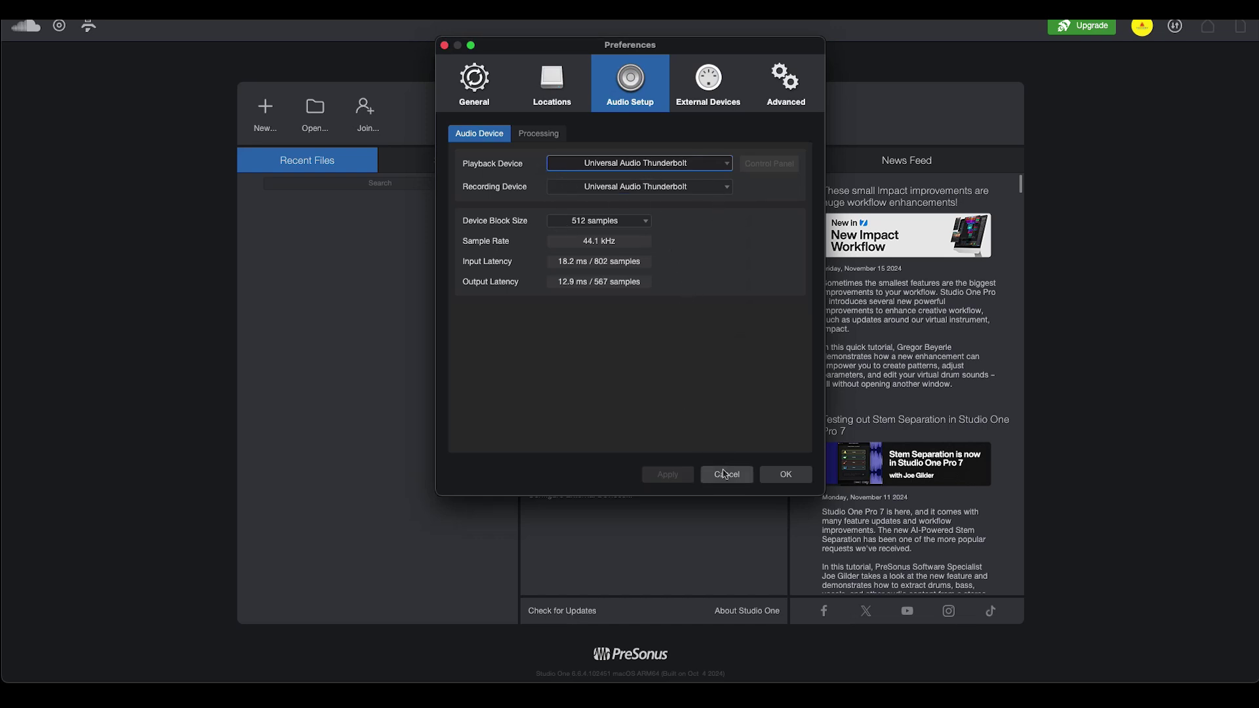
pyautogui.click(786, 475)
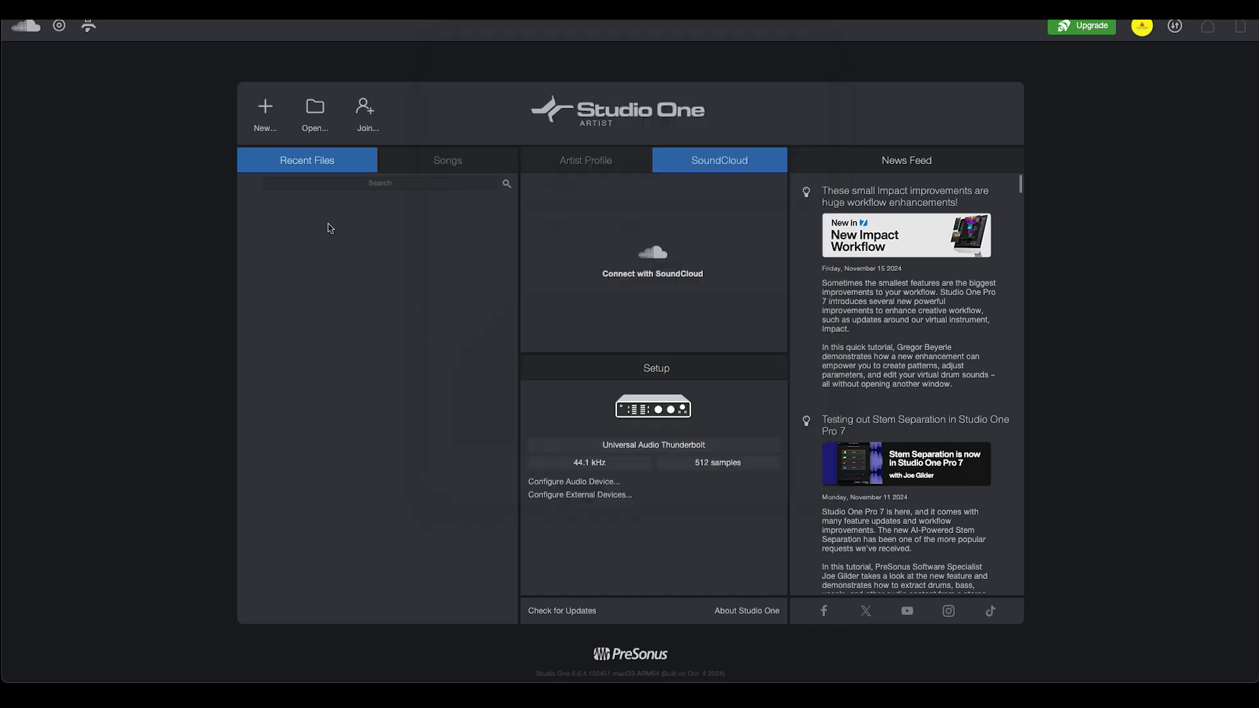
# Create a new Studio One song named 'Test'.
pyautogui.click(265, 113)
pyautogui.write('Test')
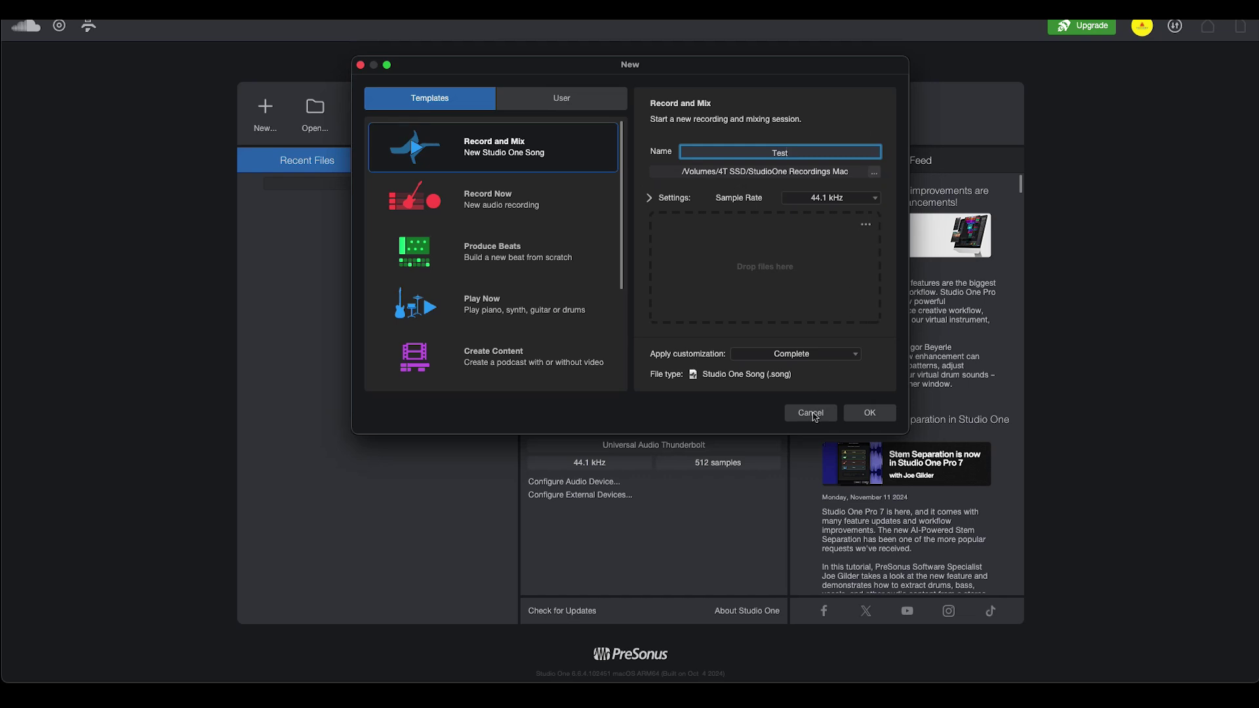
pyautogui.click(864, 418)
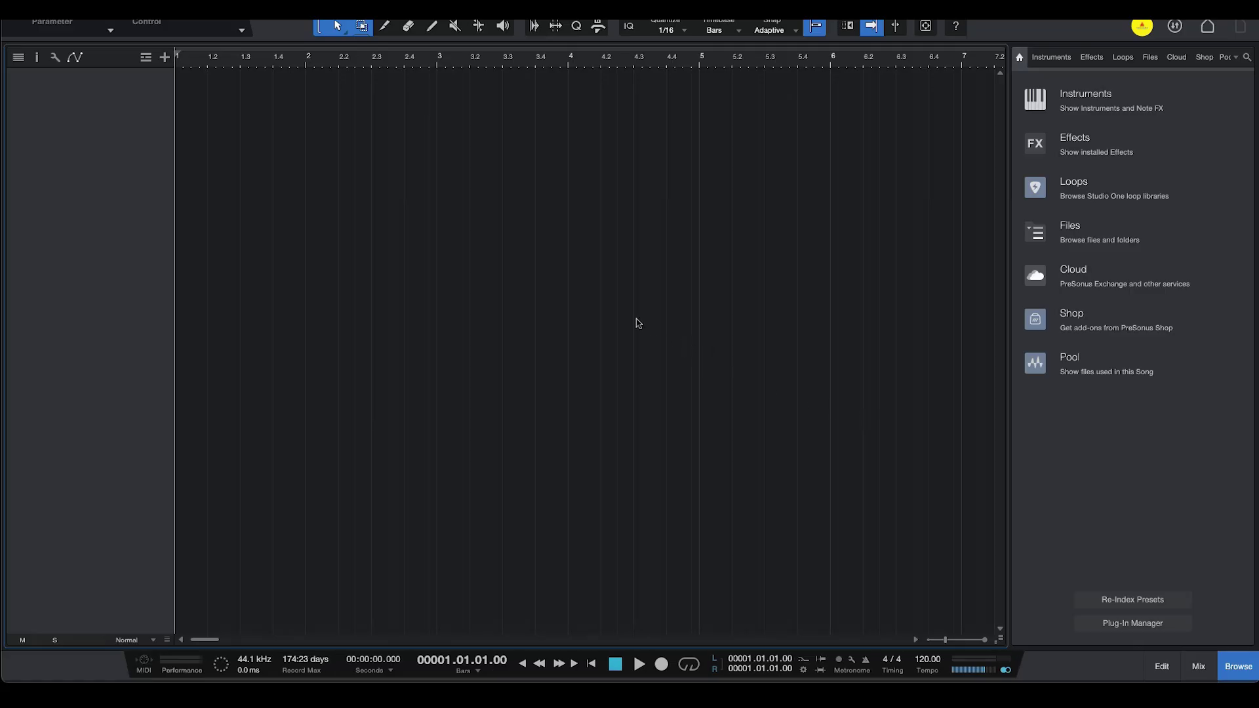
# Add an audio track named 'Test' using Input L.
pyautogui.doubleClick(626, 322)
pyautogui.write('Test')
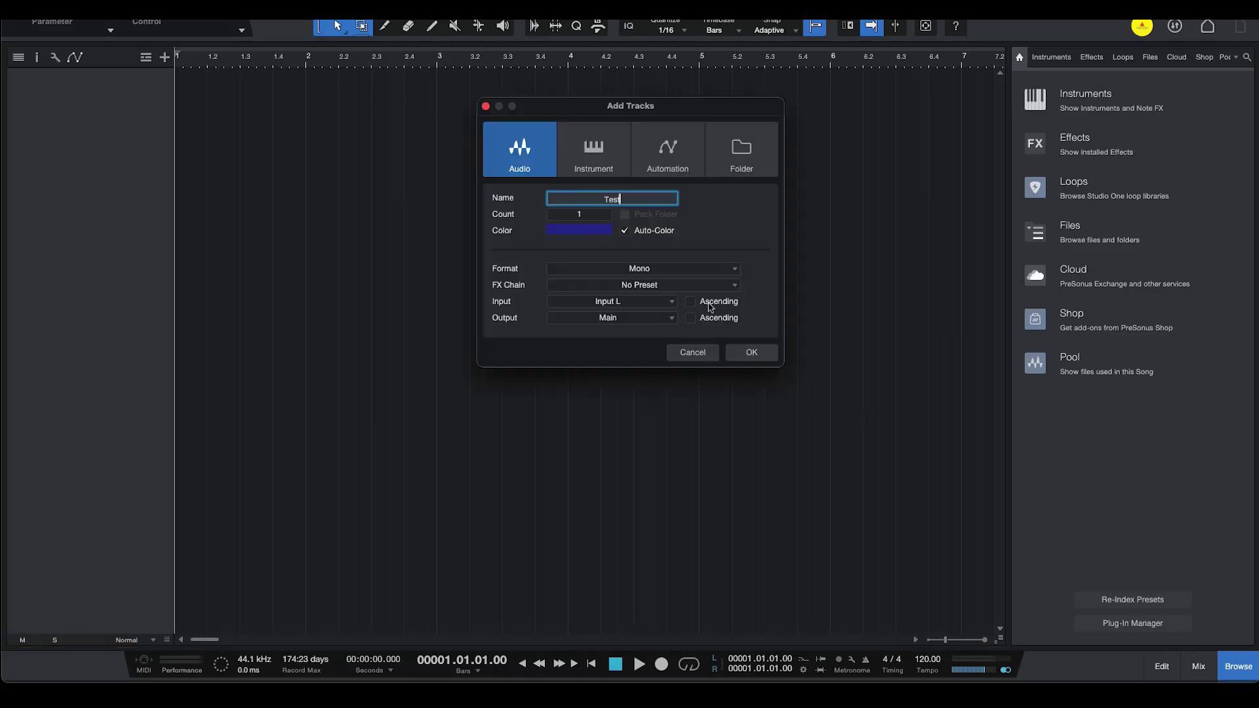
pyautogui.click(750, 352)
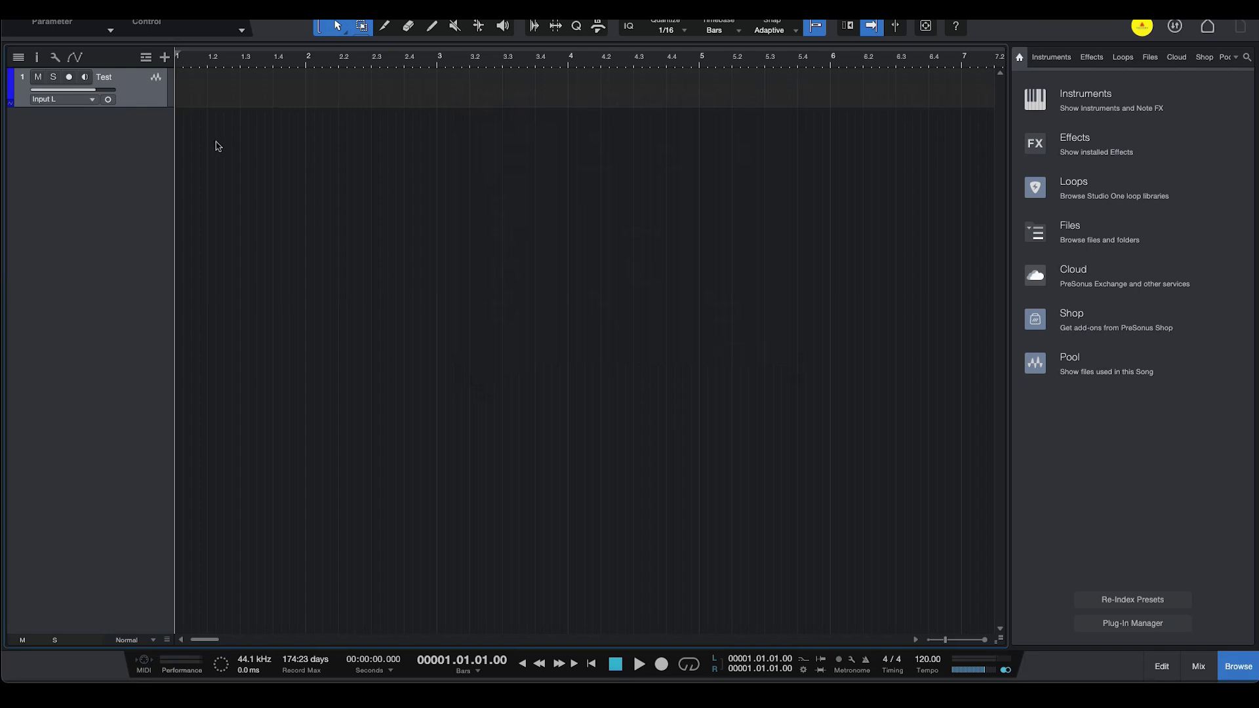
pyautogui.click(92, 101)
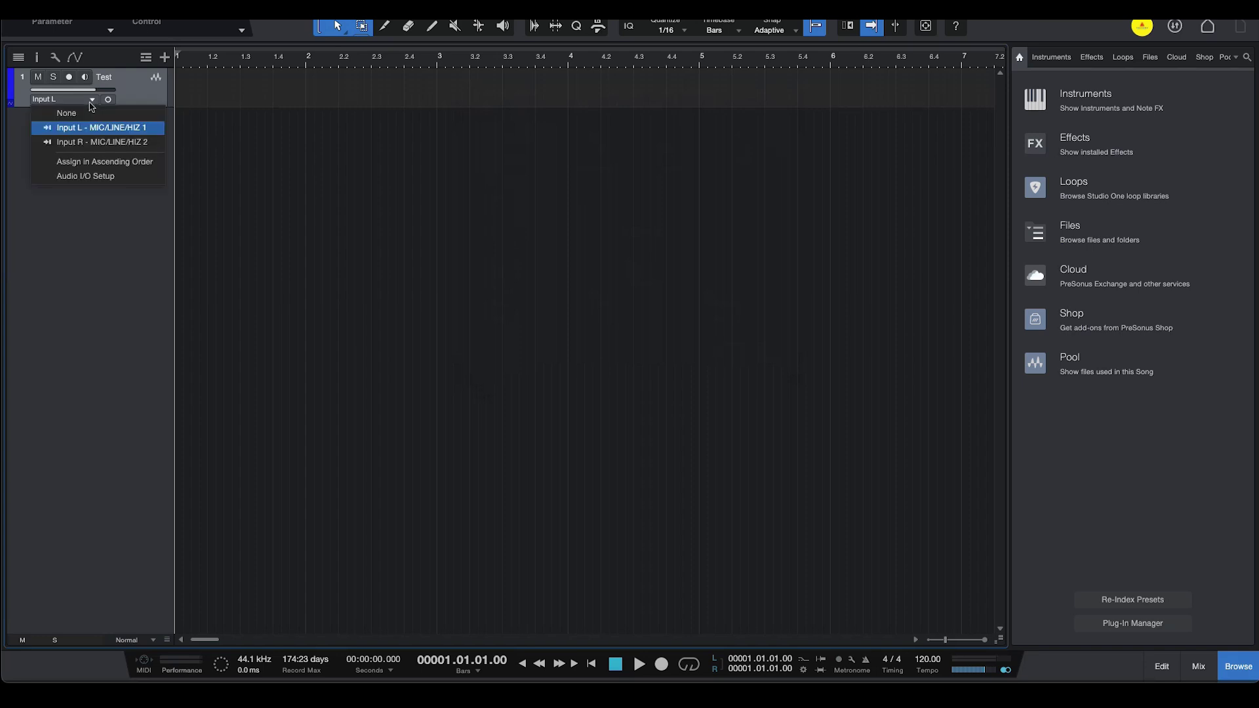
pyautogui.click(91, 103)
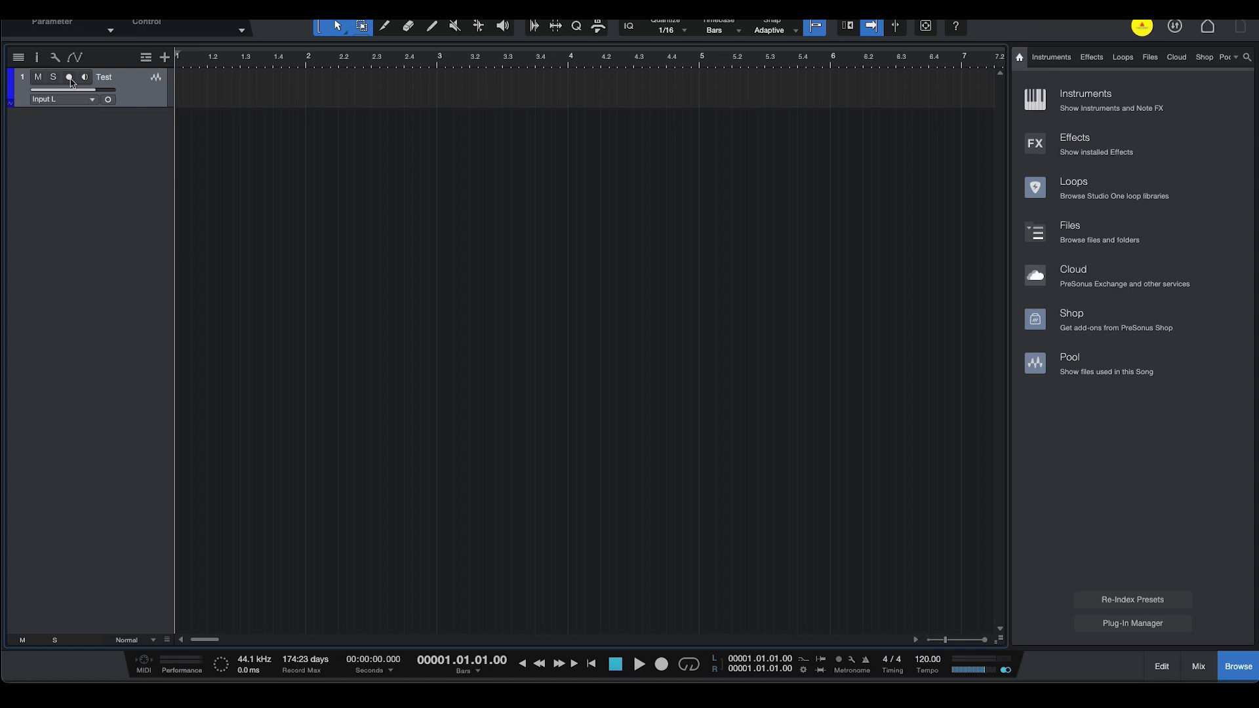
# Arm the Test track and record a short test take, then stop.
pyautogui.click(70, 78)
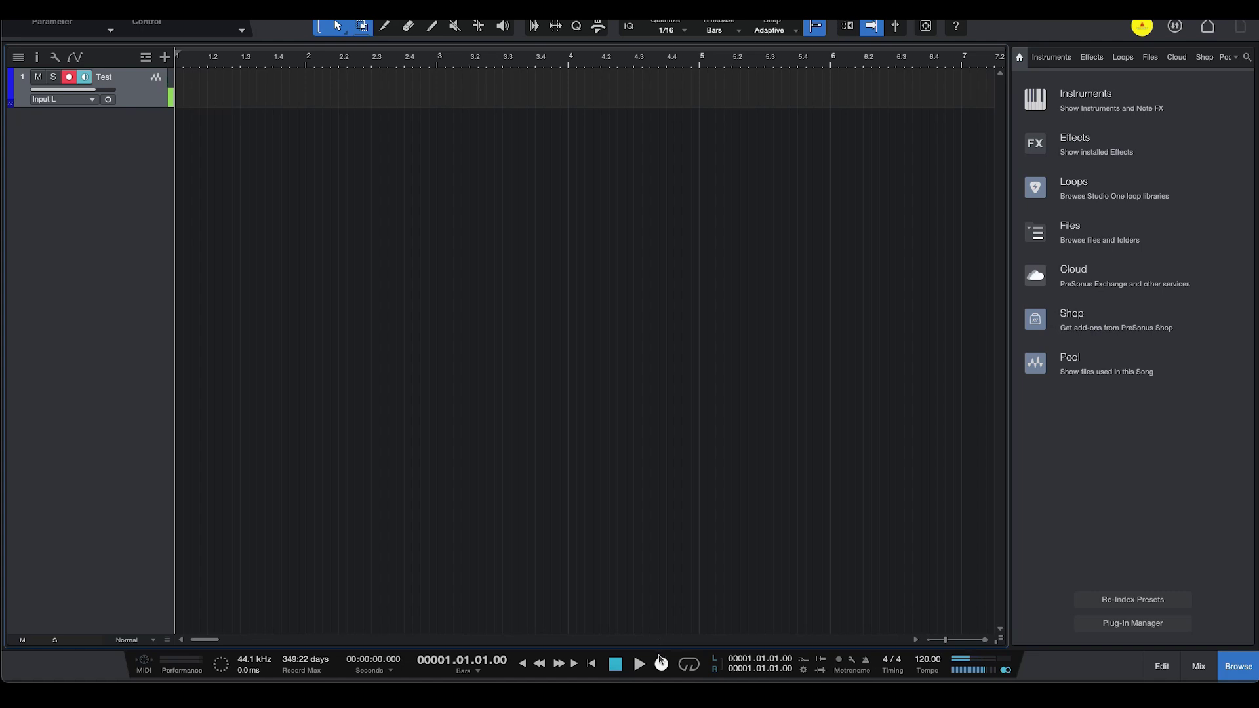
pyautogui.click(662, 665)
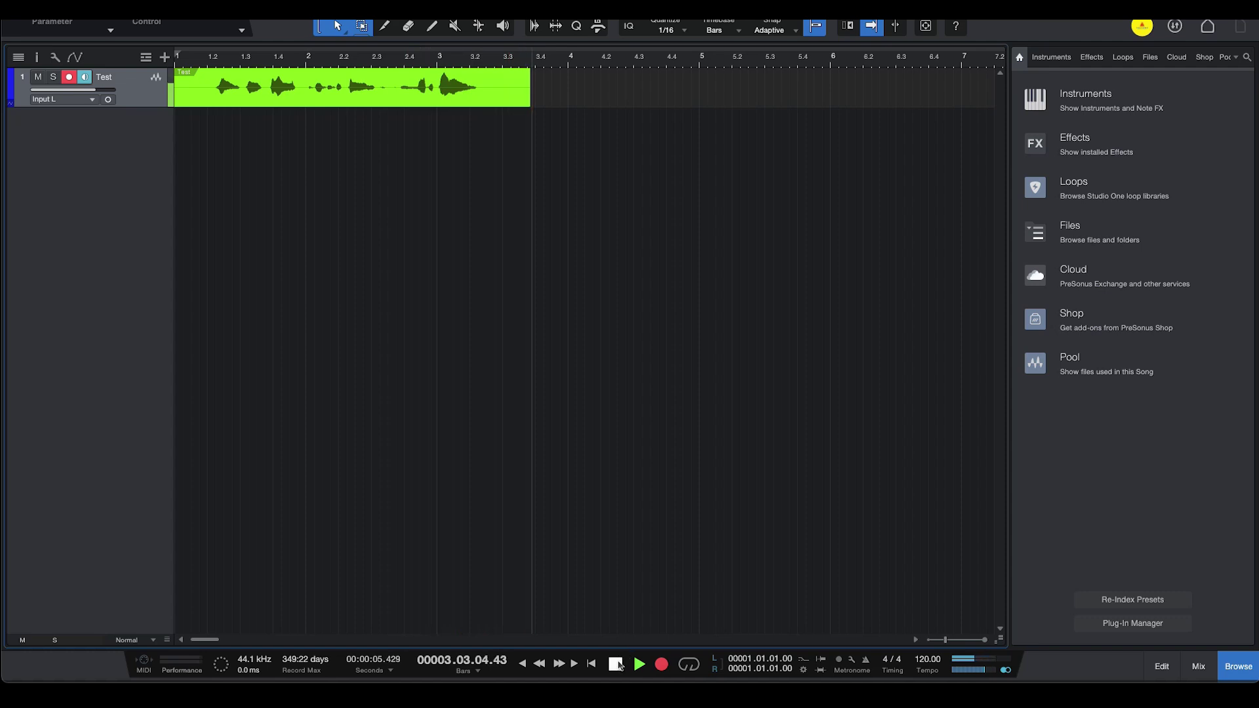
pyautogui.click(615, 663)
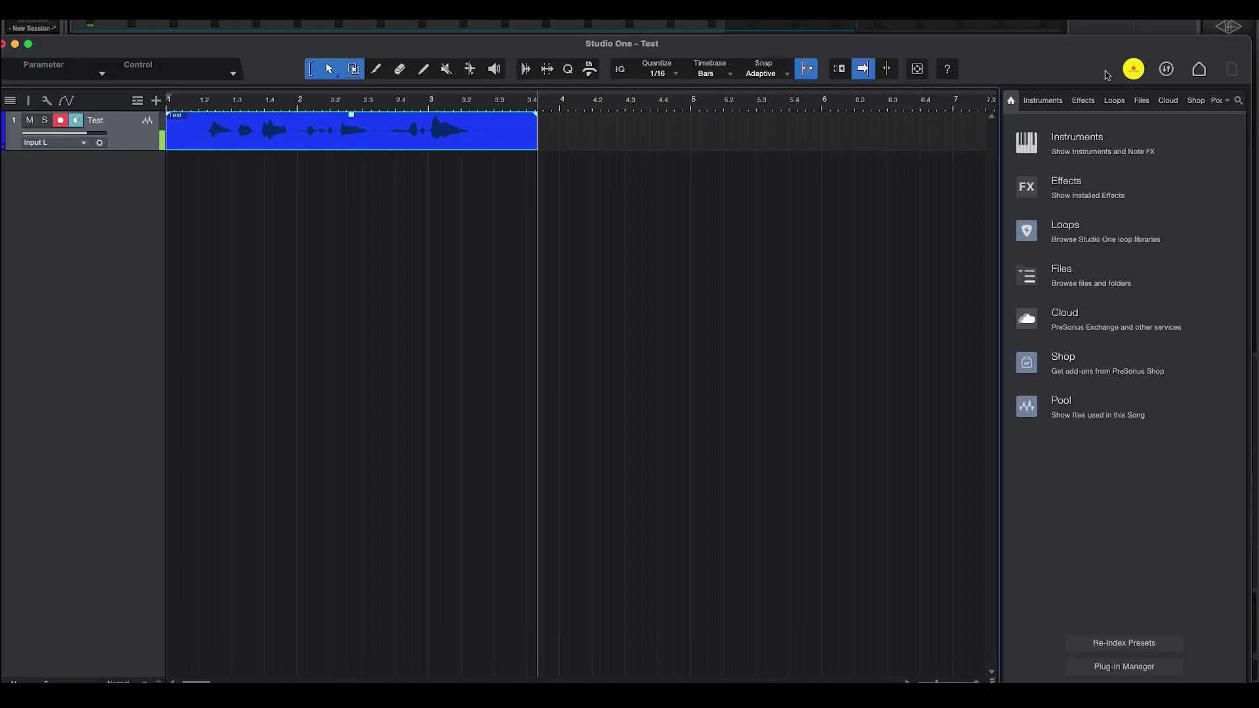
# Move the Studio One session window aside and bring the UAD Console mixer to the front.
pyautogui.moveTo(469, 49); pyautogui.dragTo(951, 301)
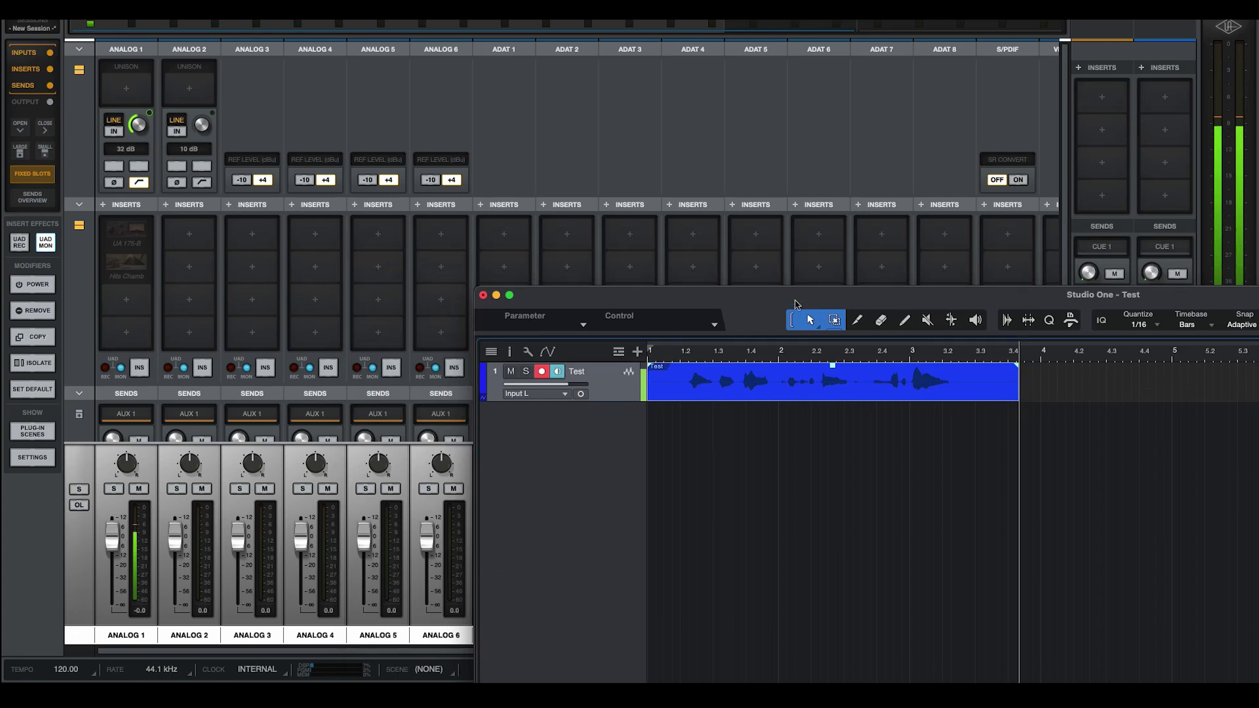
pyautogui.press('super+Tab')
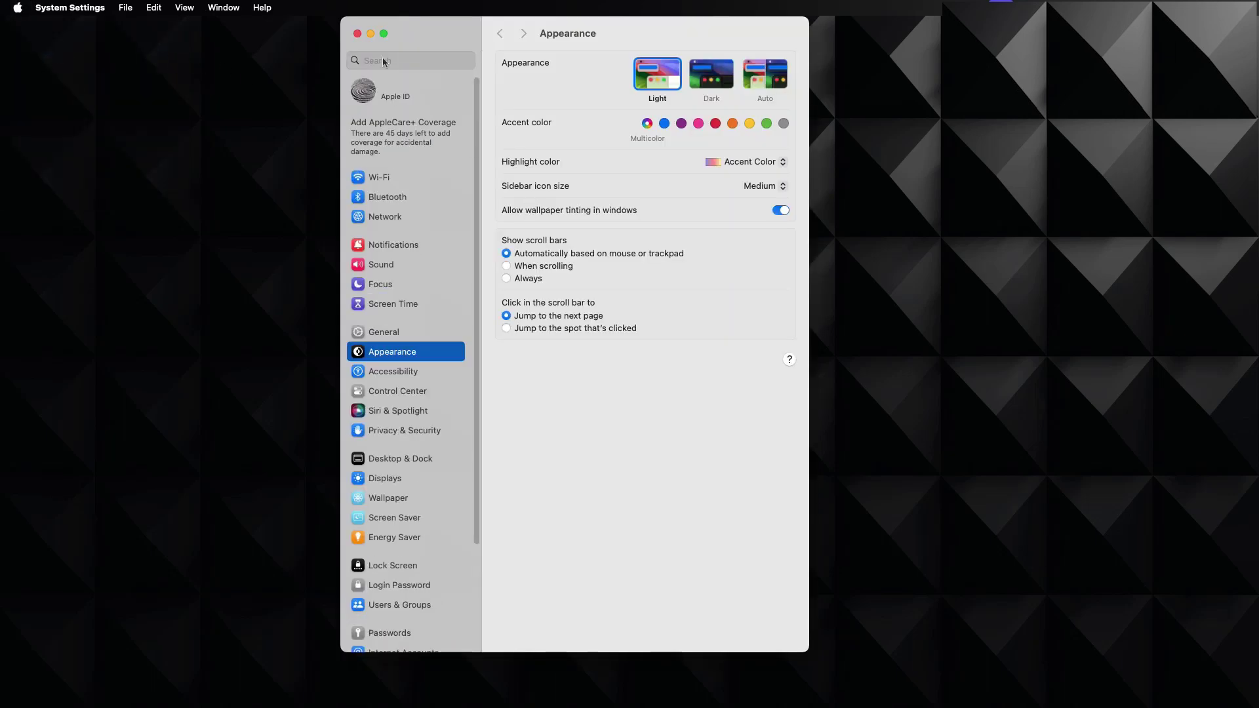
# Open Privacy & Security through the System Settings search and scroll down to the Security section.
pyautogui.click(386, 62)
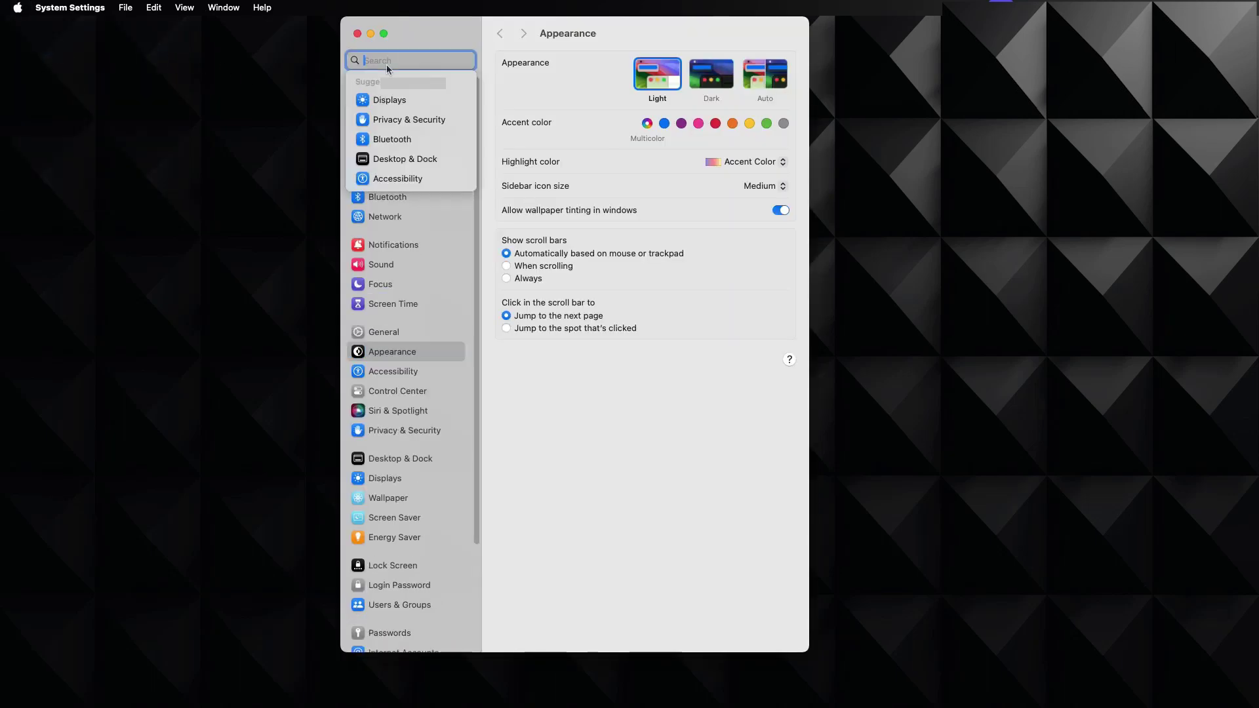
pyautogui.click(392, 121)
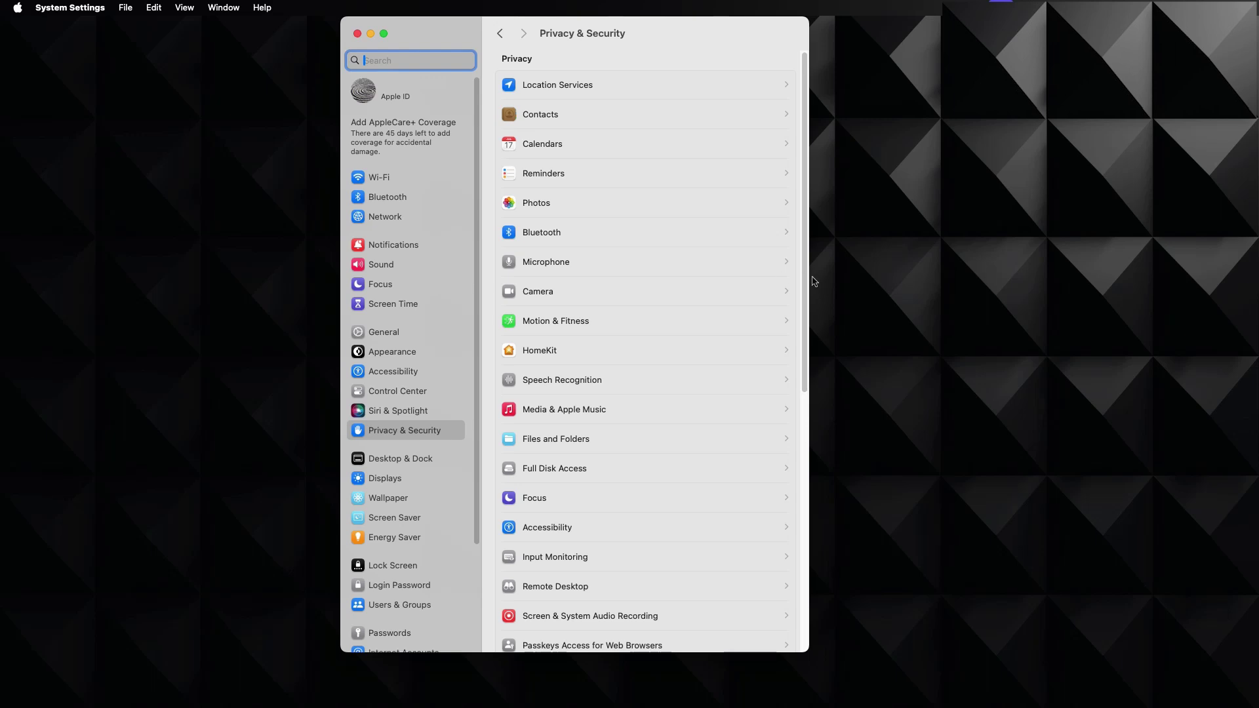
pyautogui.moveTo(807, 282); pyautogui.dragTo(807, 514)
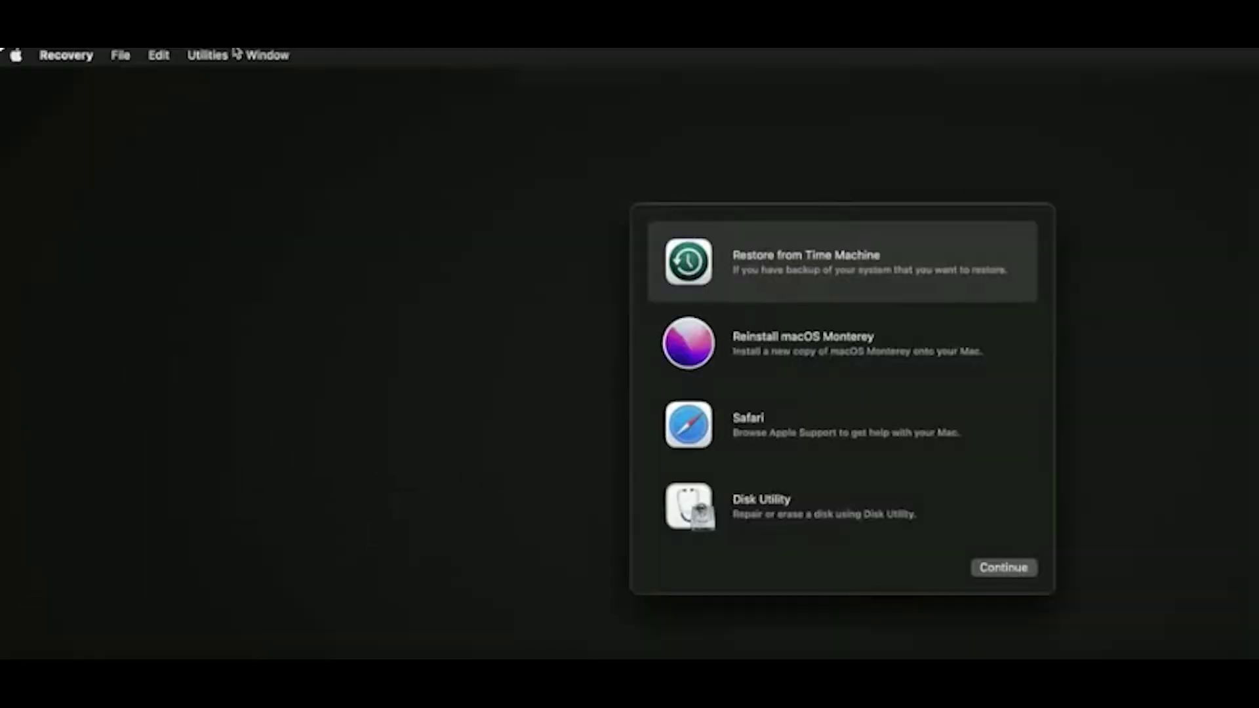
# Set Macintosh HD to Reduced Security in Startup Security Utility, allowing identified-developer kernel extensions.
pyautogui.click(233, 55)
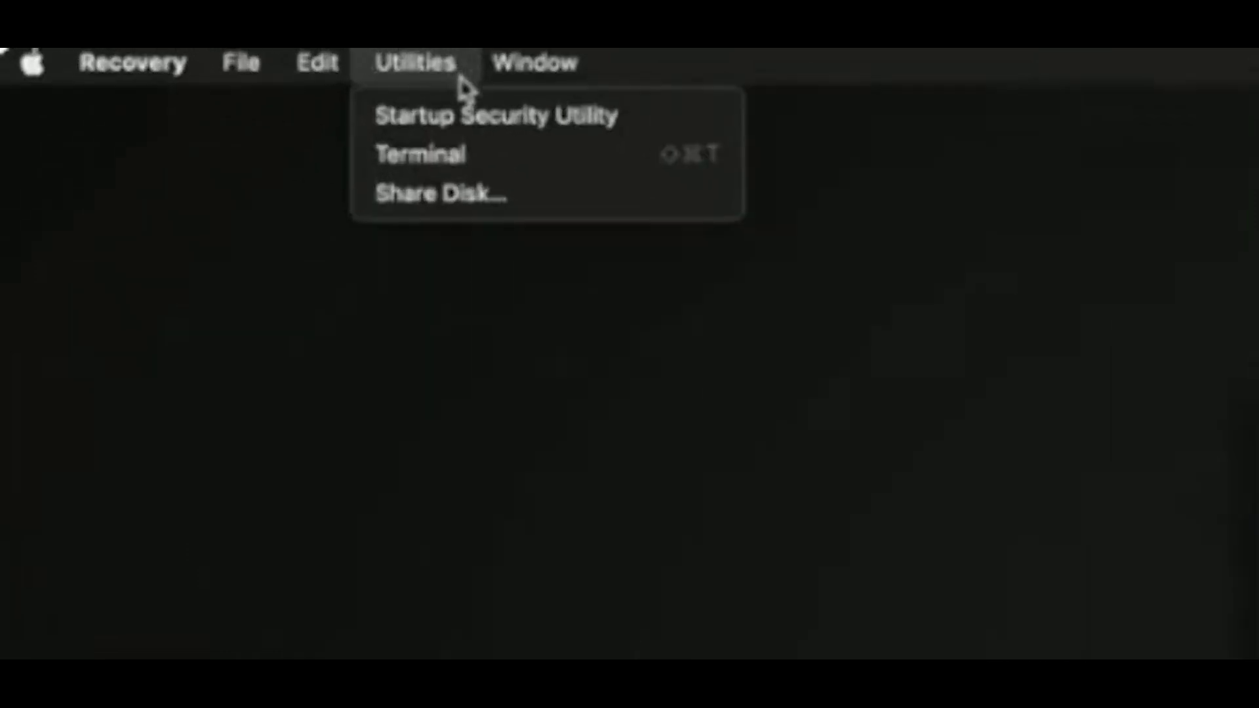
pyautogui.click(464, 124)
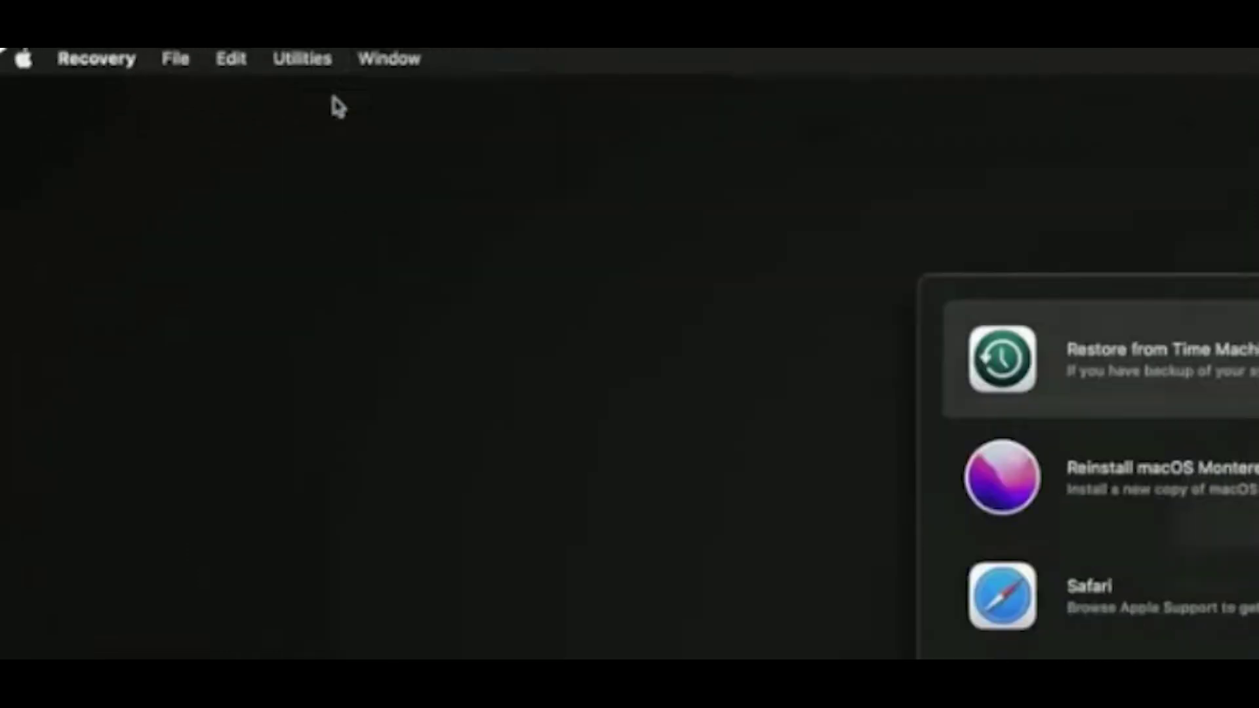
pyautogui.click(845, 365)
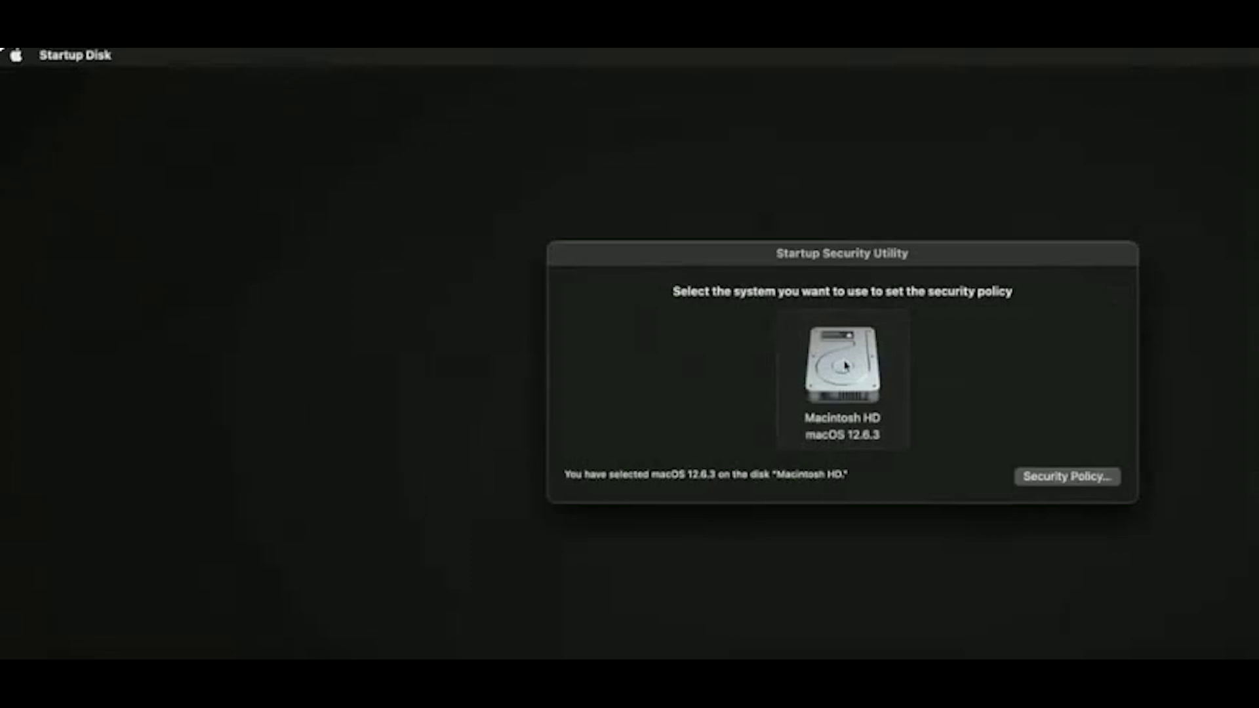
pyautogui.click(1102, 481)
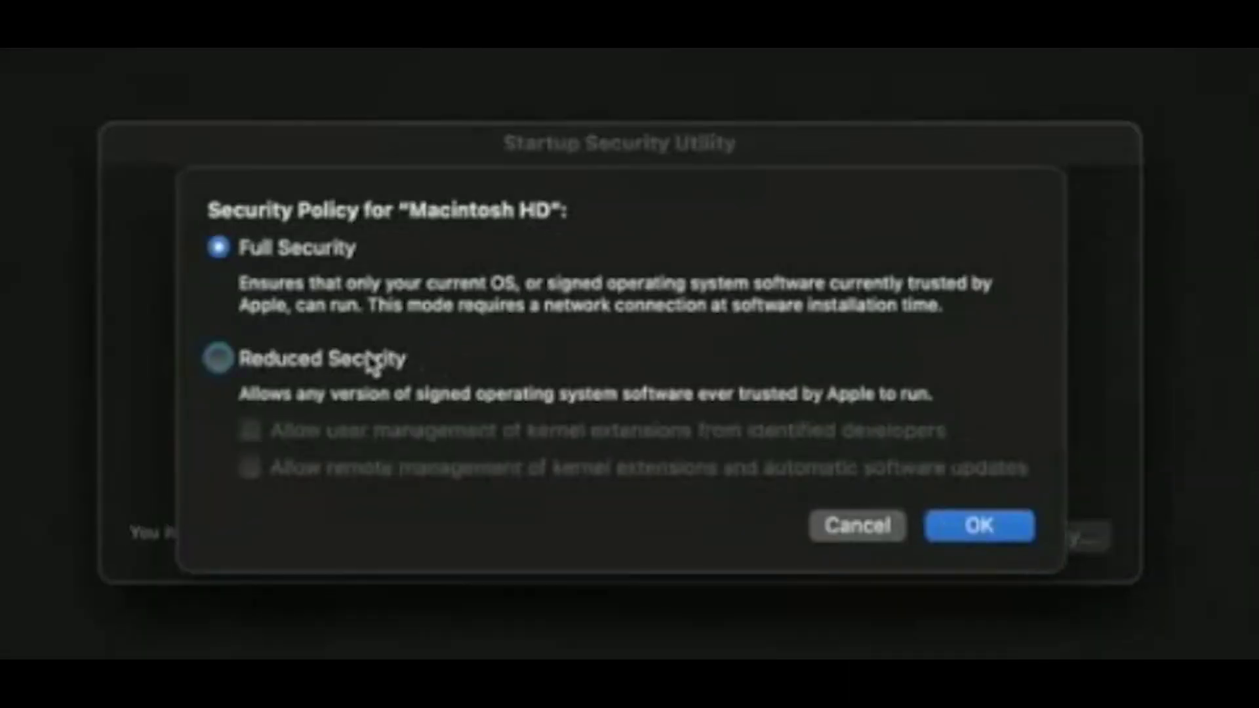
pyautogui.click(370, 365)
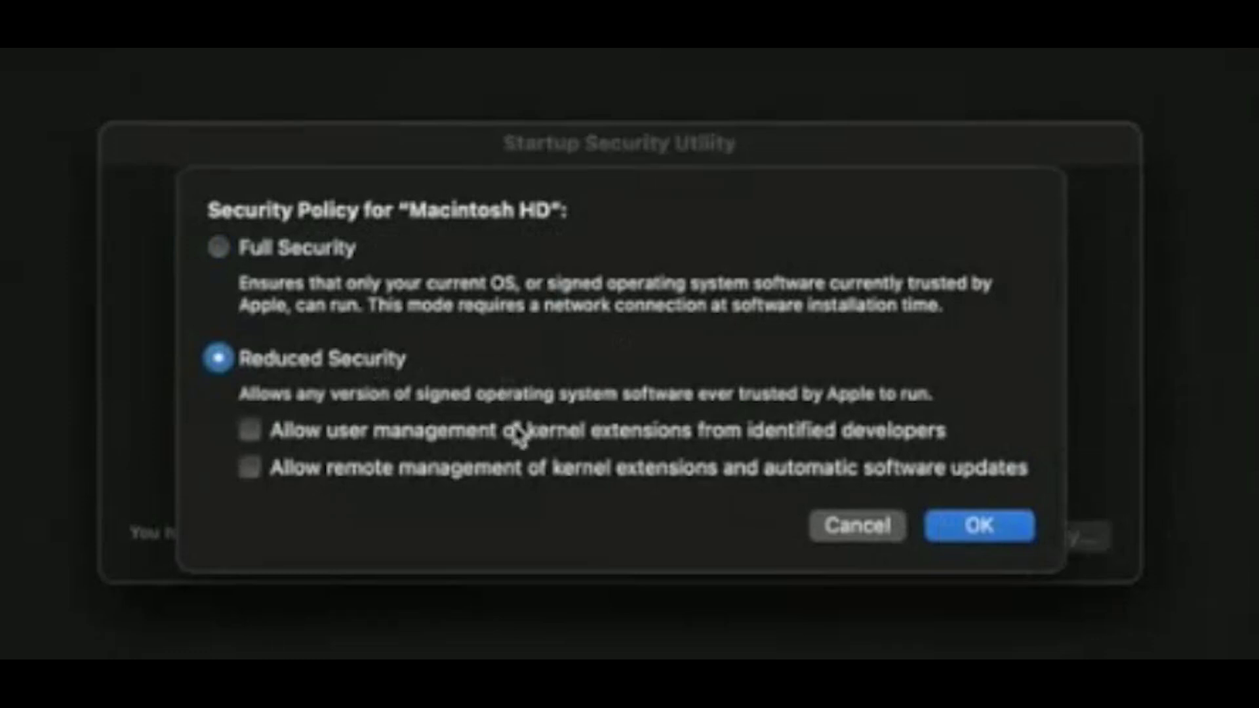
pyautogui.click(518, 433)
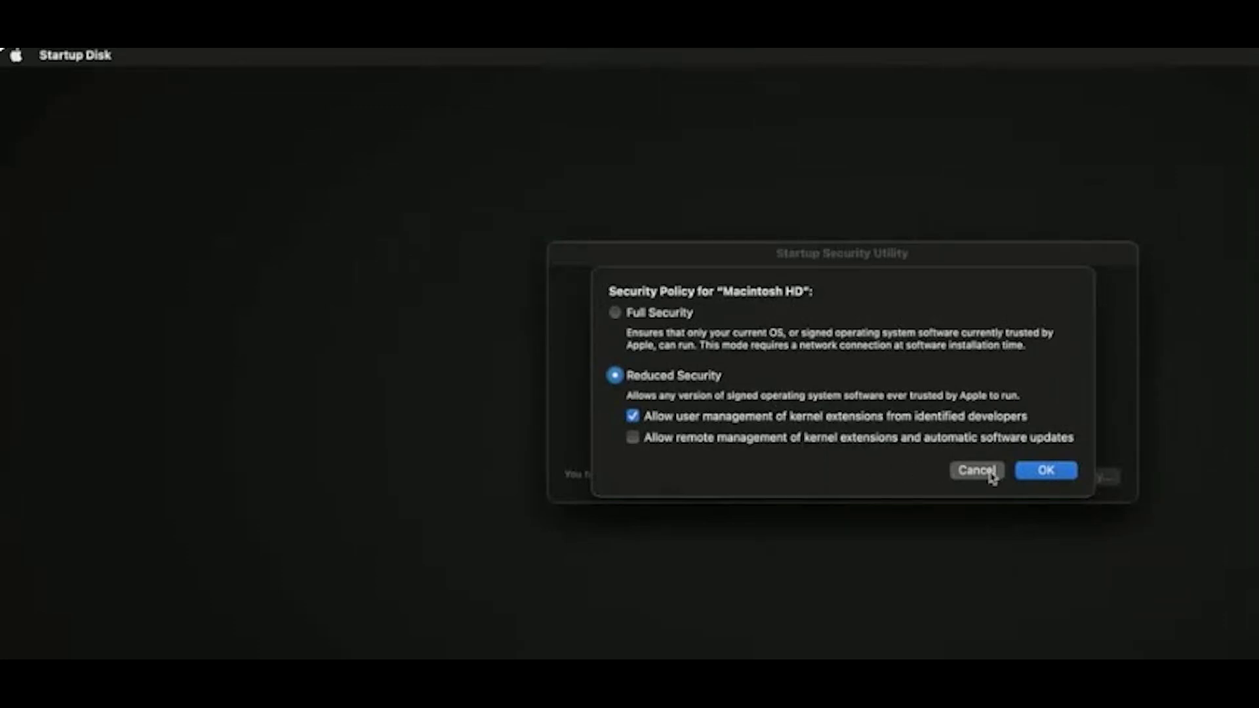
pyautogui.click(1069, 477)
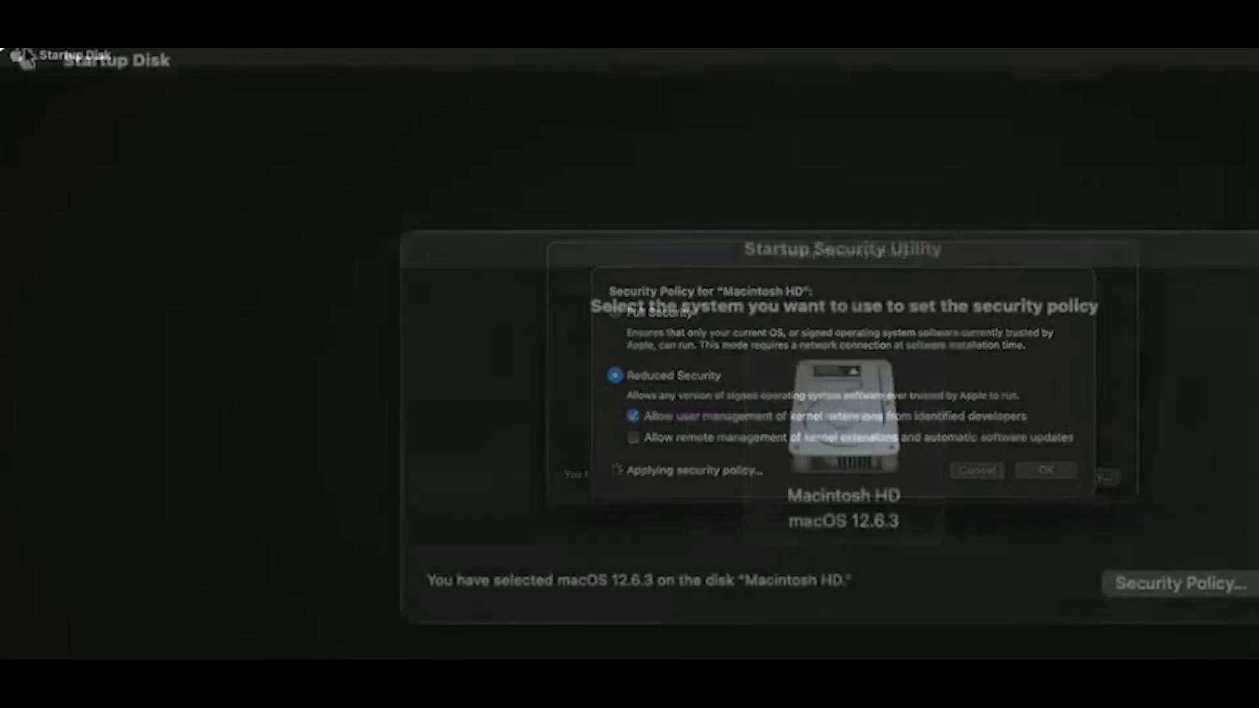
pyautogui.click(16, 55)
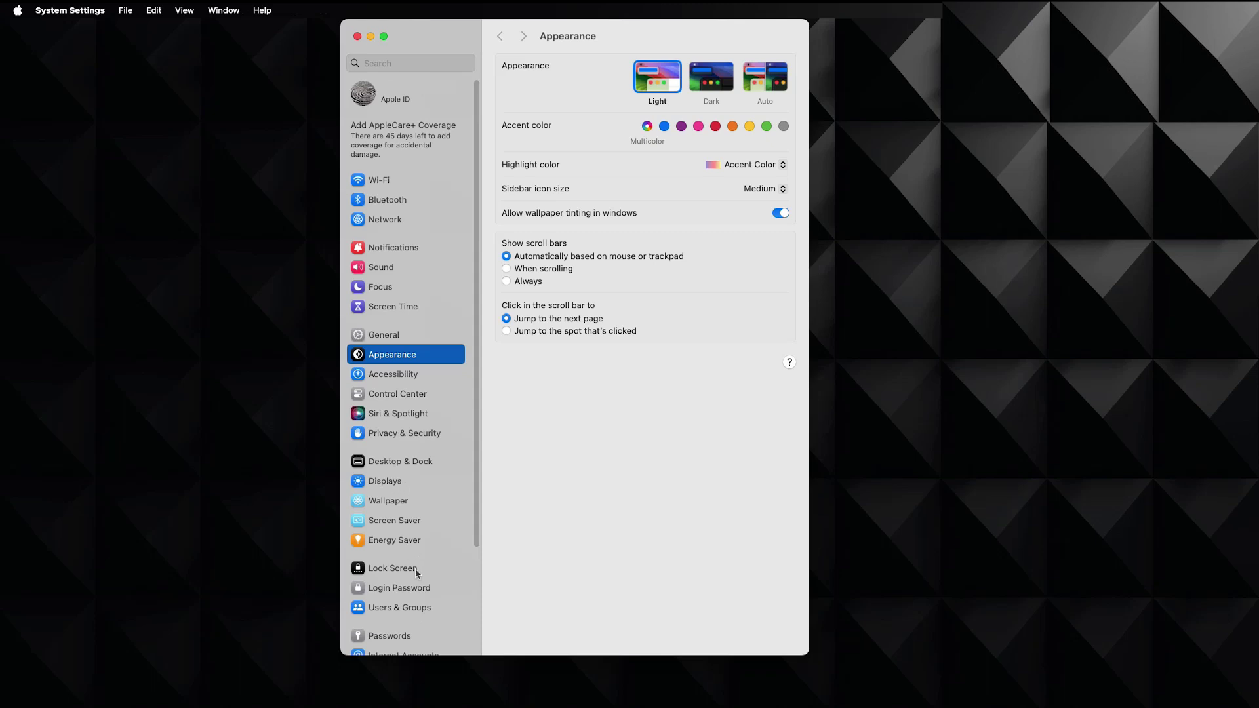
pyautogui.click(441, 65)
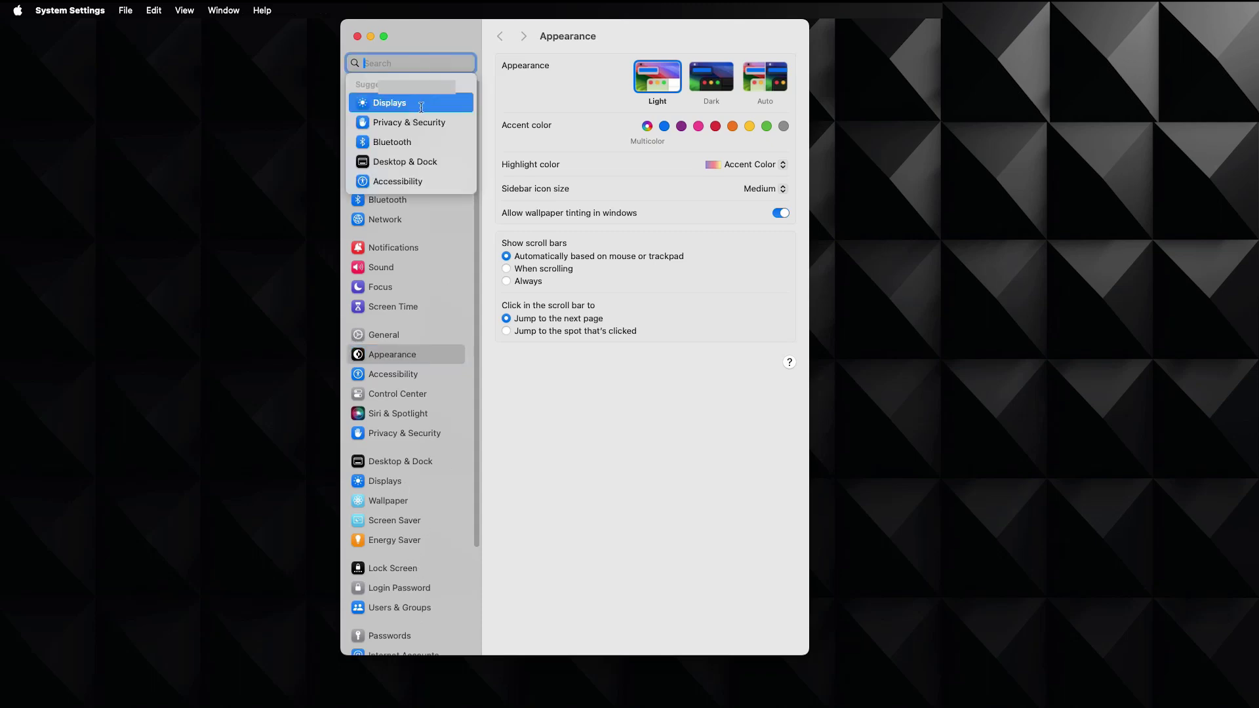